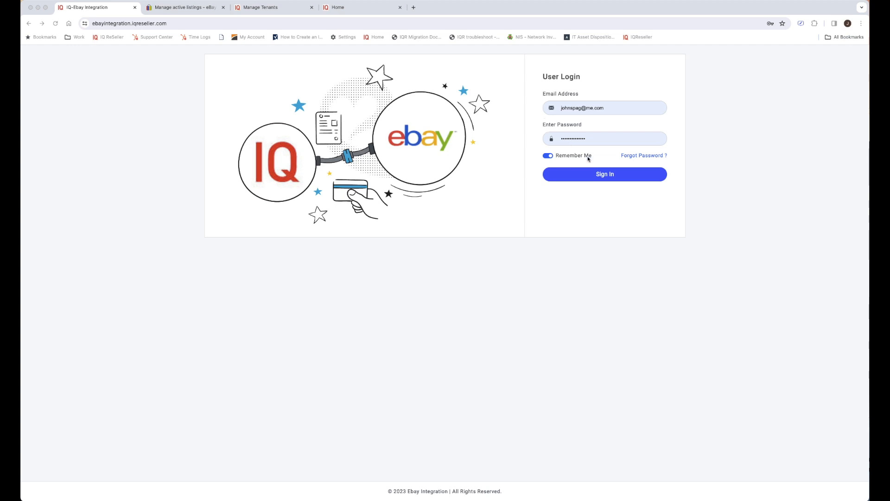
- Sign in to the eBay integration with the saved credentials and paste the multi-factor verification code
left_click(614, 179)
left_click(614, 179)
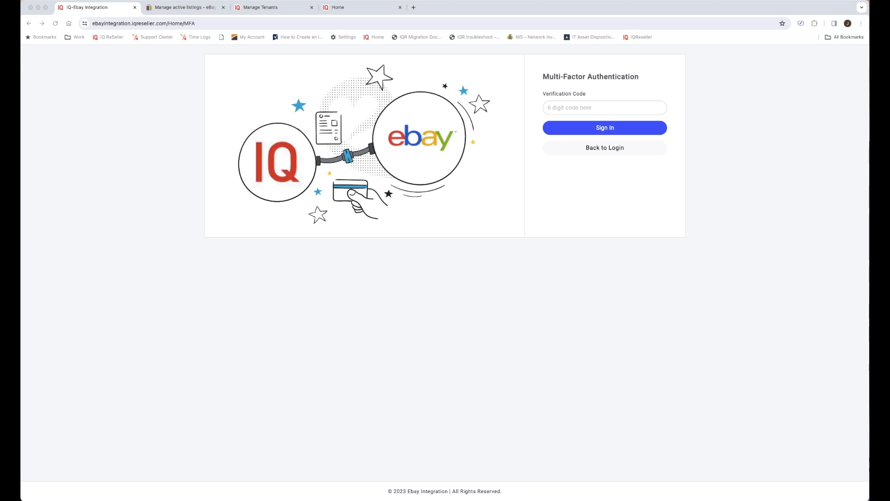
left_click(580, 107)
key("super+v")
left_click(589, 128)
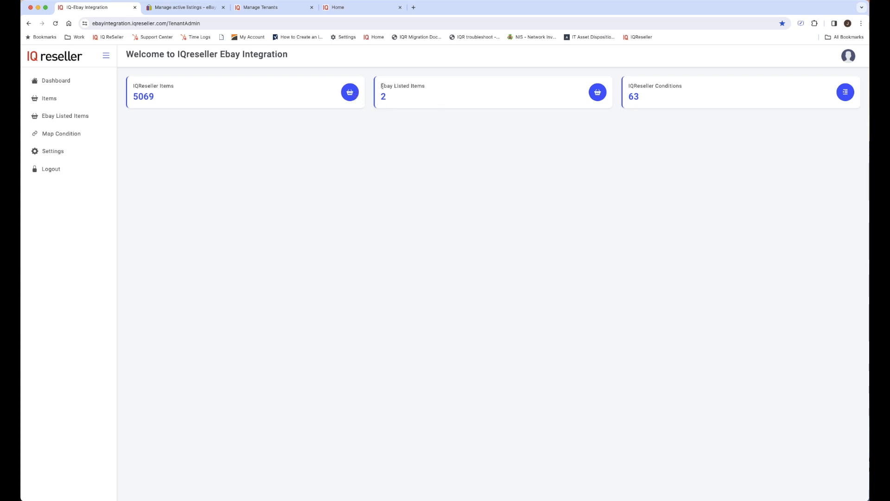
- Review the dashboard's IQReseller Conditions tile and open the integration's settings page
left_click_drag(628, 87, 686, 89)
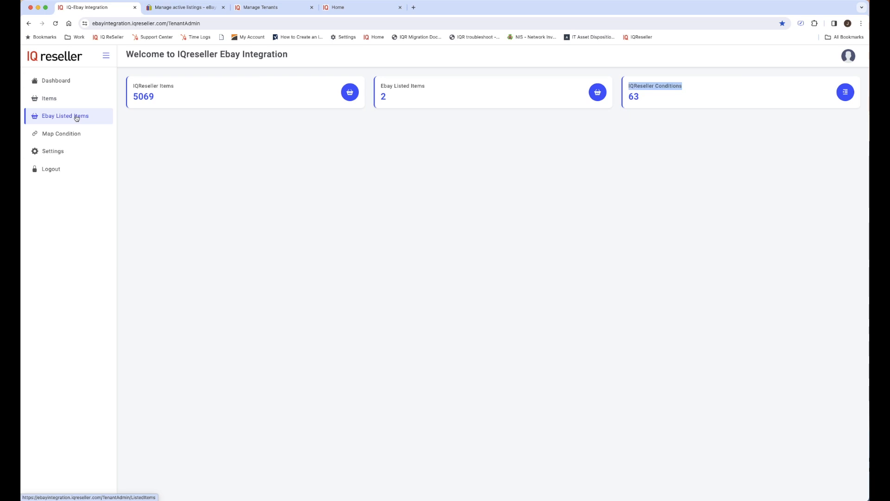
left_click(236, 188)
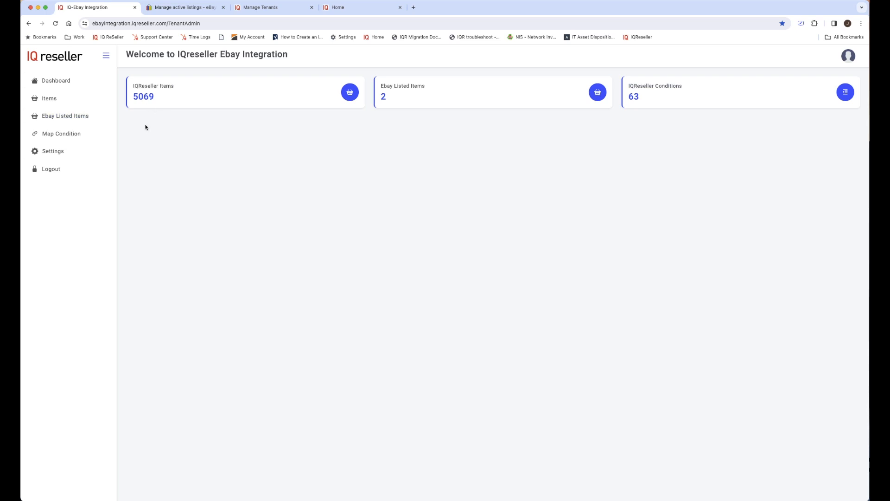
left_click(59, 154)
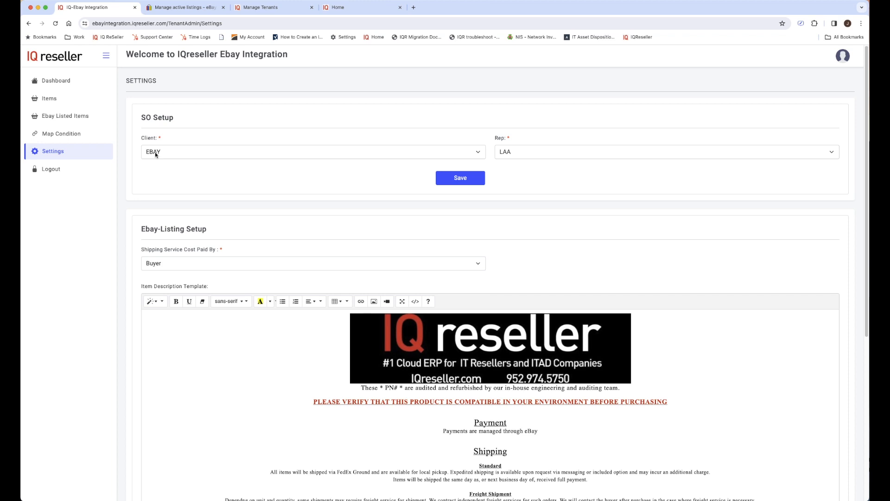
- Switch to IQ reseller and open the EBAY client record from the client/vendor list to examine its ID and name
left_click(363, 8)
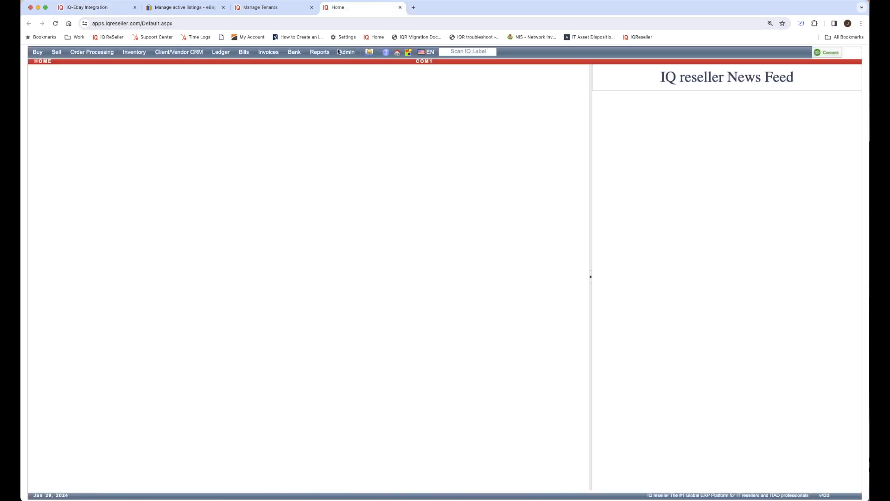
mouse_move(167, 56)
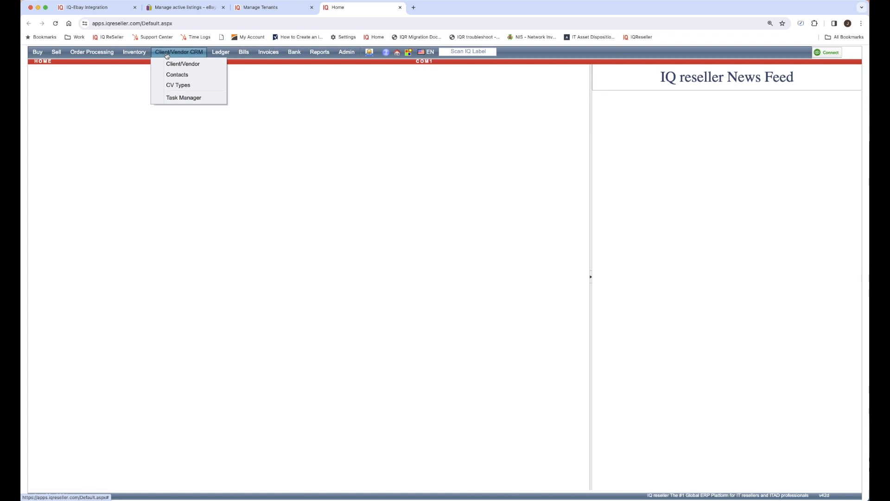
left_click(188, 65)
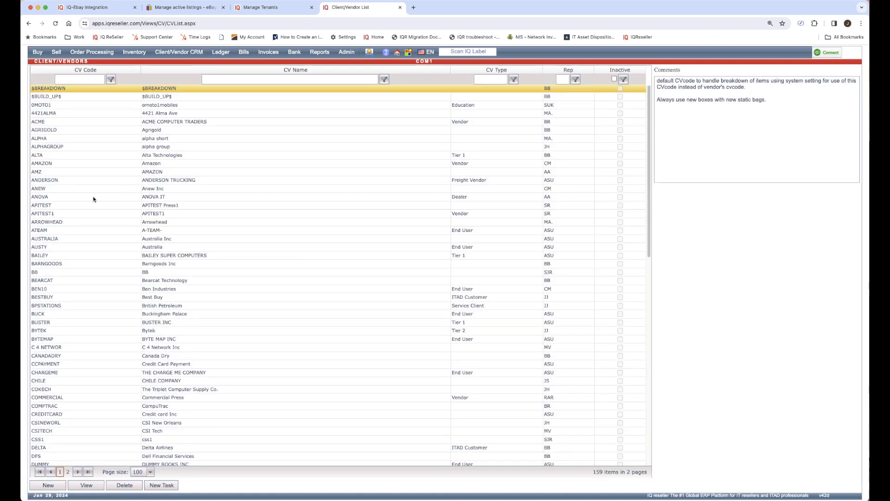
scroll(65, 292, "down", 10)
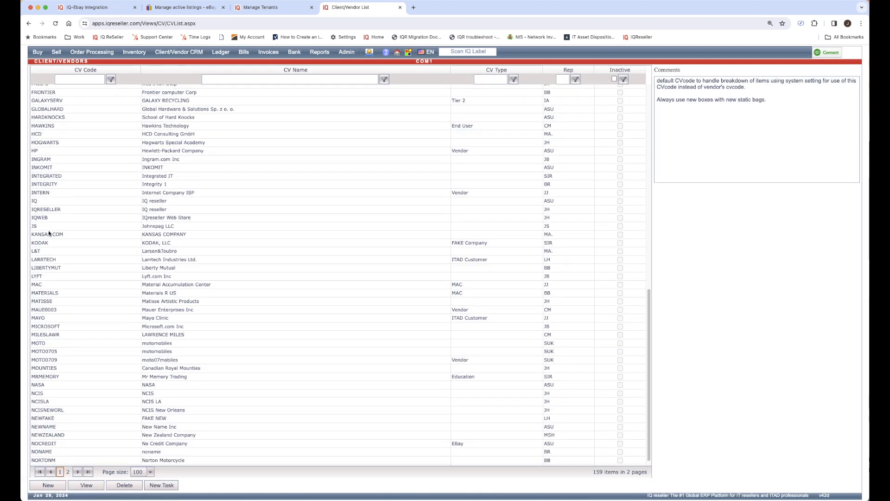
scroll(56, 175, "up", 3)
scroll(56, 173, "up", 4)
left_click(51, 151)
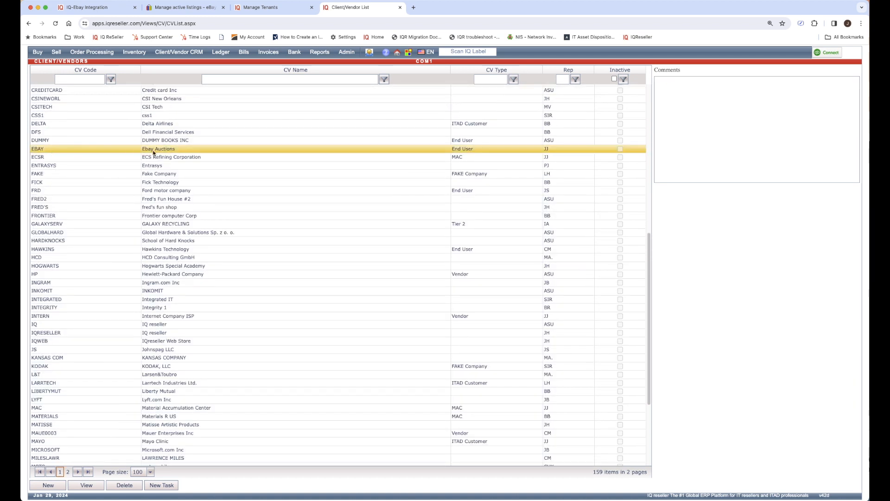
double_click(152, 149)
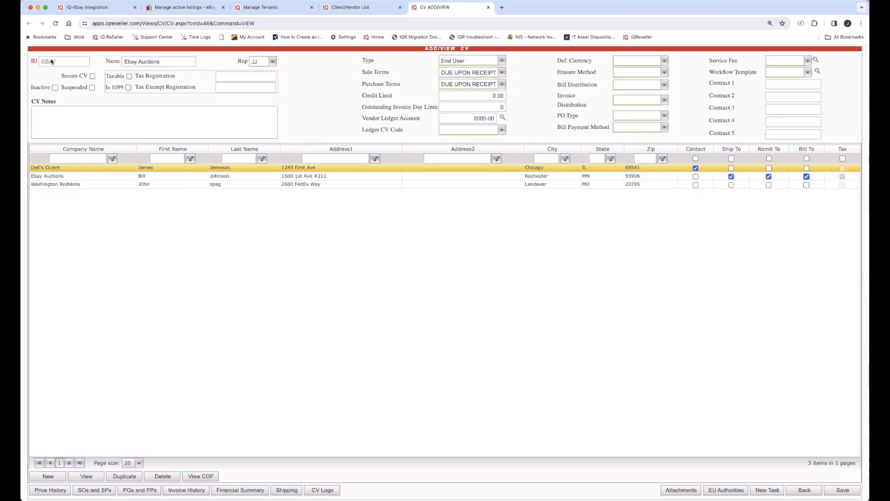
left_click_drag(105, 62, 110, 62)
- Return to the eBay integration settings and select EBAY as the SO Setup client and LAA as the rep
left_click(99, 7)
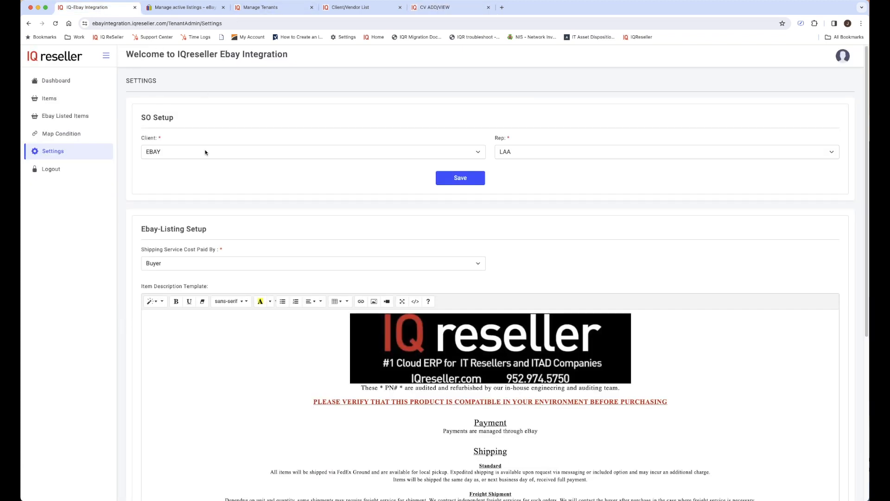
left_click(165, 158)
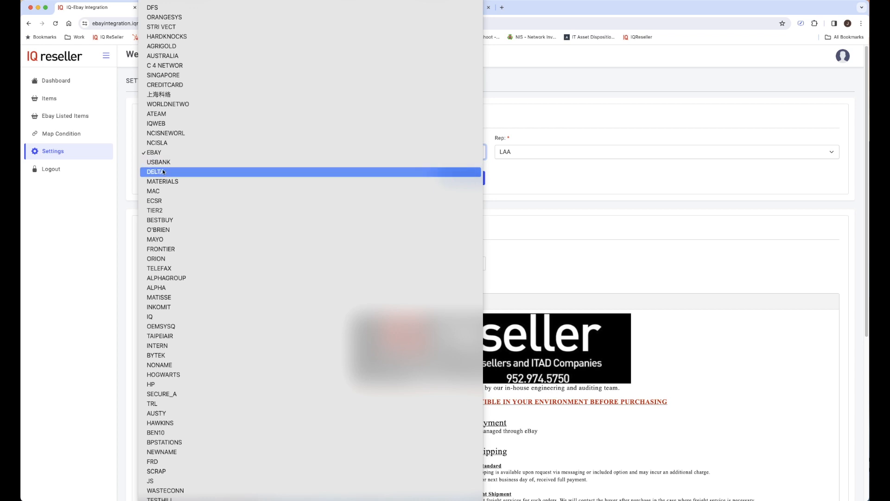
left_click(164, 152)
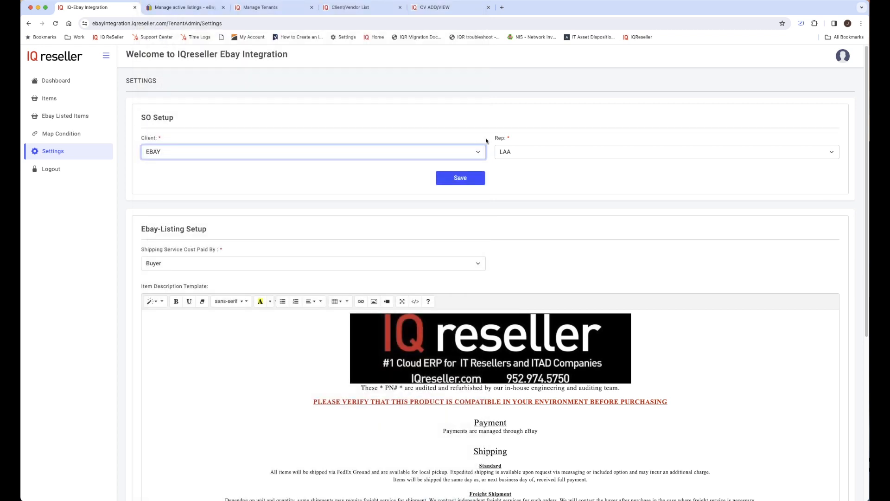
left_click(508, 153)
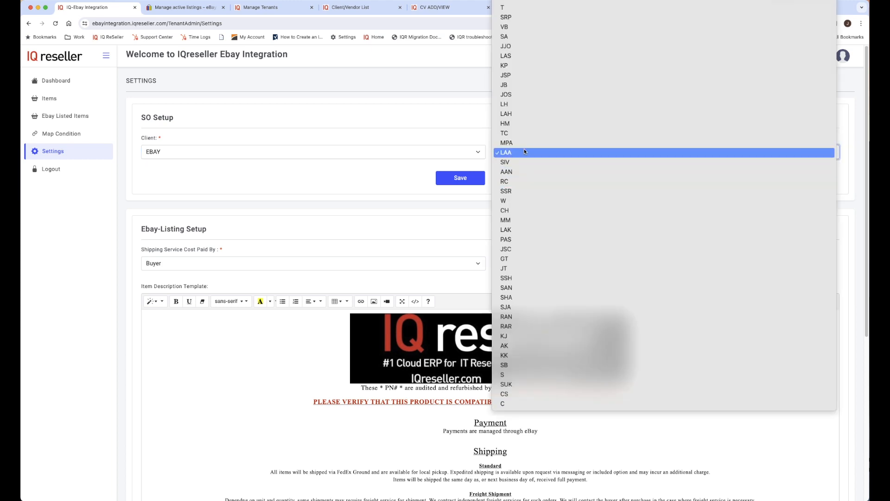
left_click(524, 150)
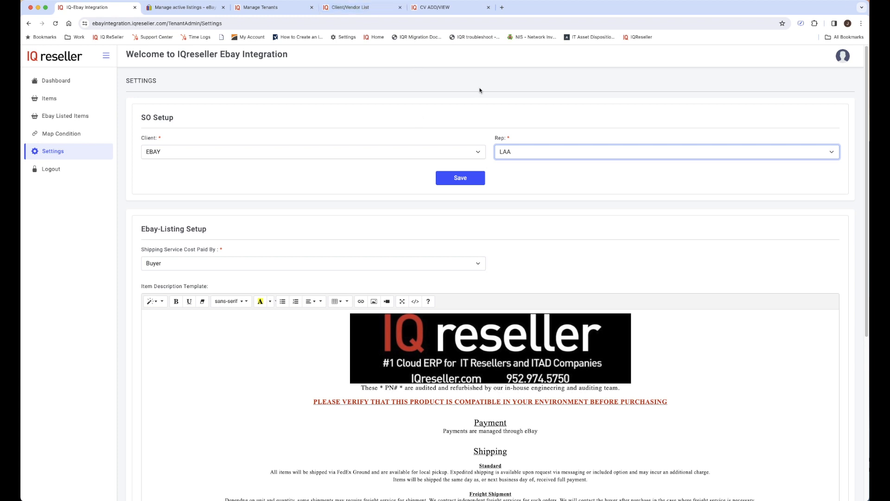
- In IQ reseller, open the Ebay Auctions sales order dated 1/9/2024, examine its client ID and rep, and close it
left_click(349, 8)
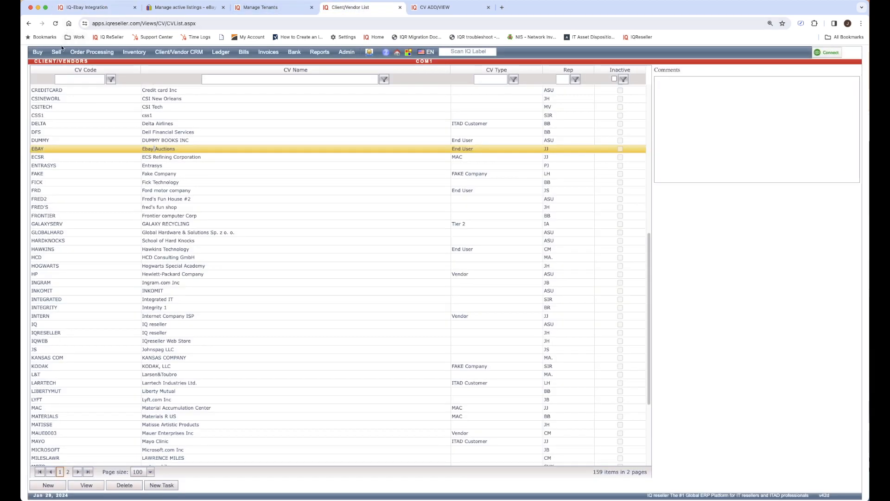
mouse_move(56, 52)
left_click(84, 98)
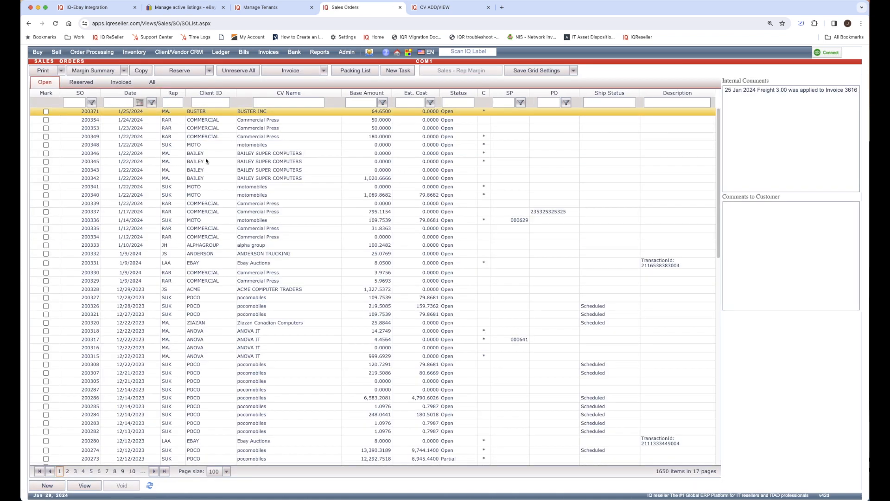
left_click(286, 266)
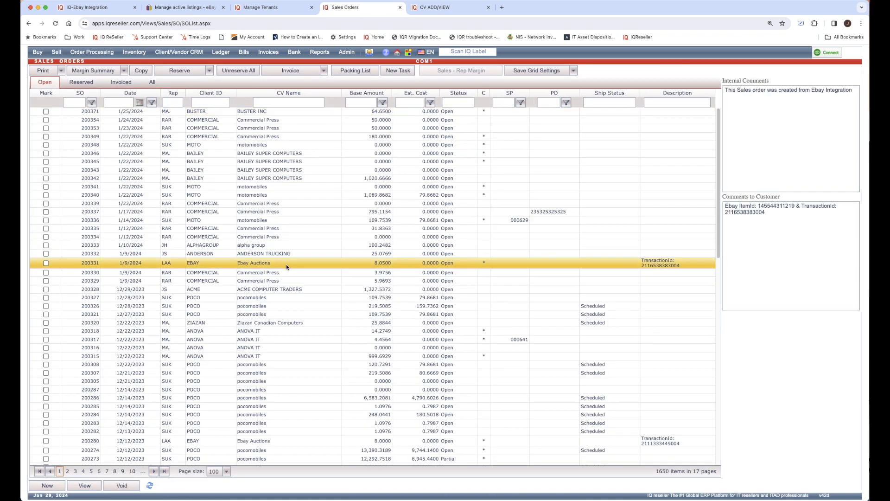
double_click(224, 263)
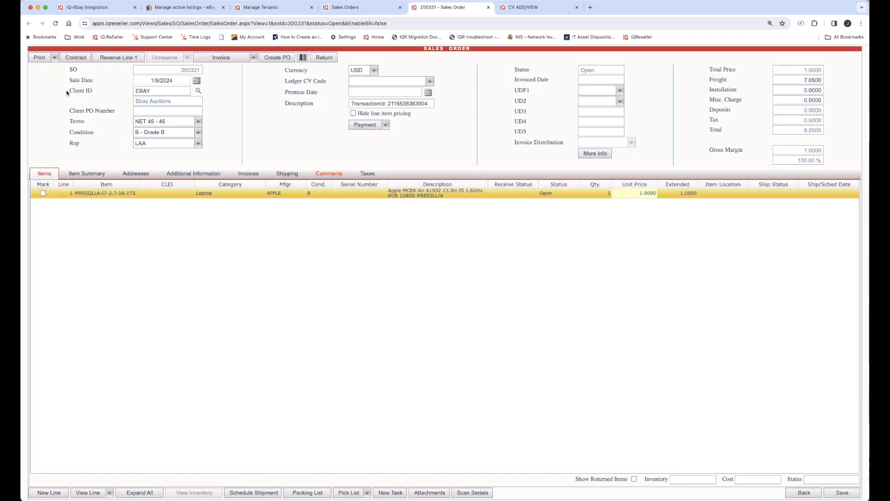
left_click_drag(69, 91, 90, 91)
left_click_drag(69, 143, 83, 145)
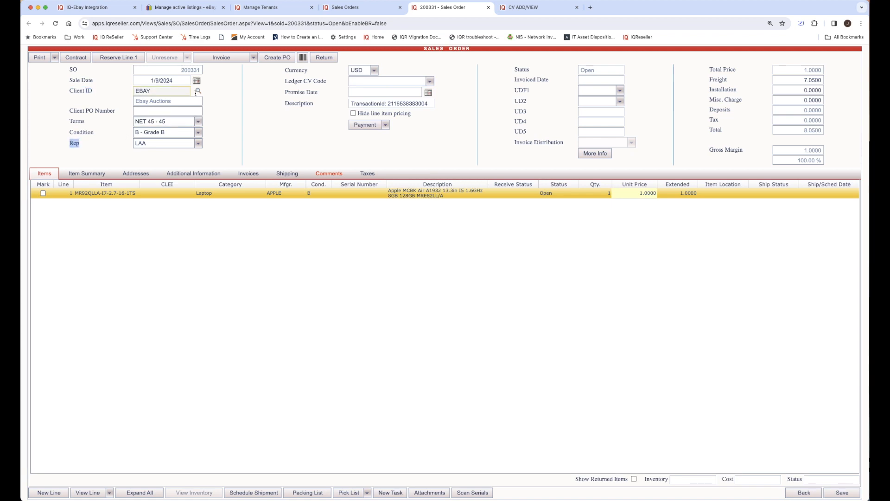
left_click(488, 8)
- Save the SO Setup in the eBay integration settings and set the listing's shipping service cost as paid by Buyer
left_click(107, 9)
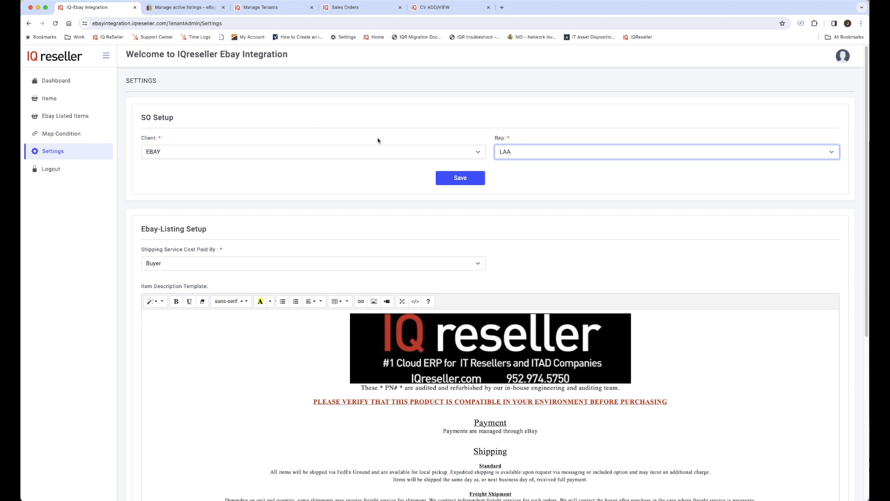
left_click(469, 183)
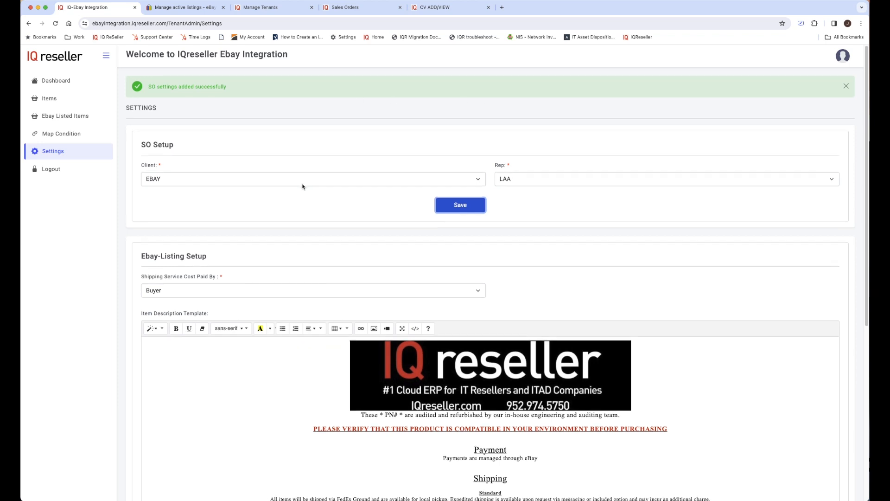
scroll(302, 186, "down", 1)
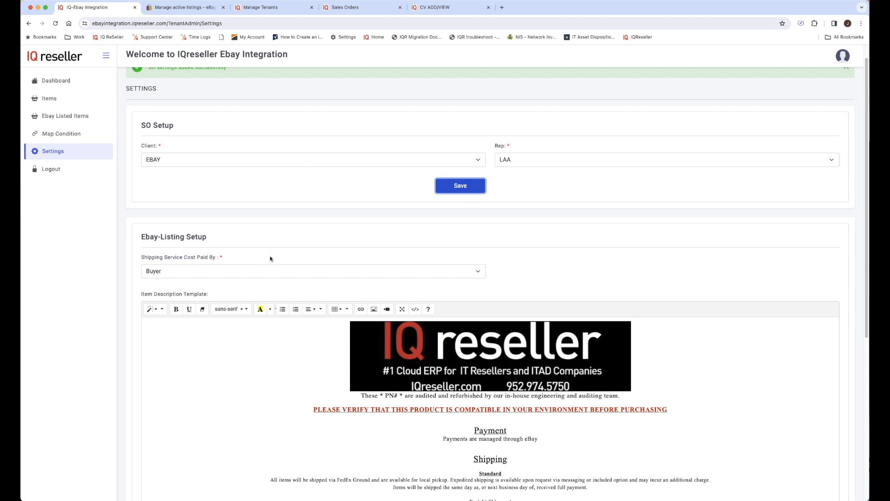
left_click(259, 273)
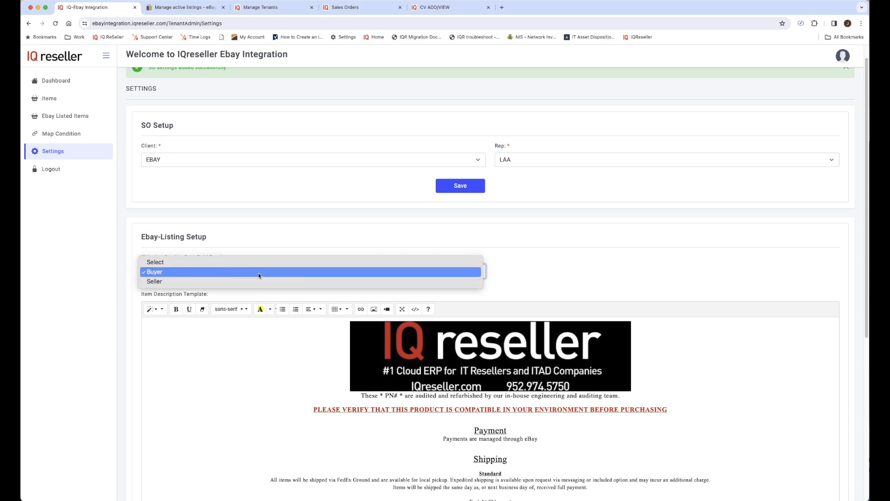
left_click(258, 275)
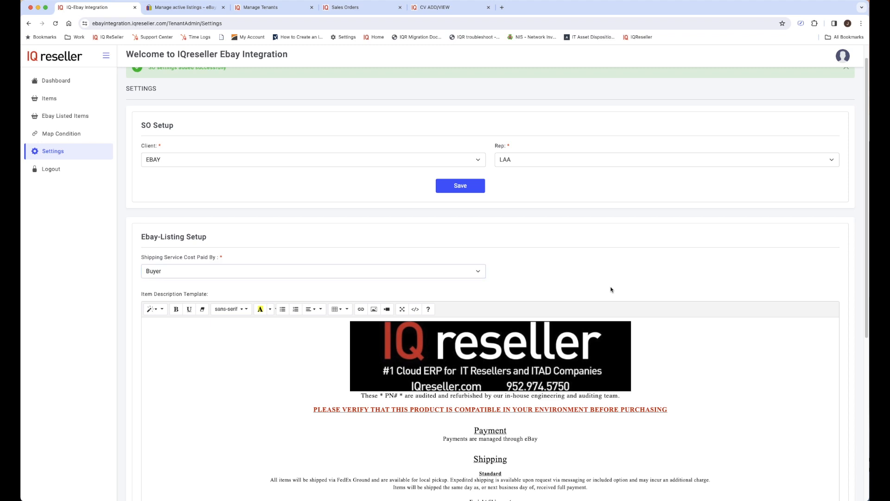
- Examine the banner image in the item description template and the editor's options for inserting an image
scroll(466, 283, "down", 2)
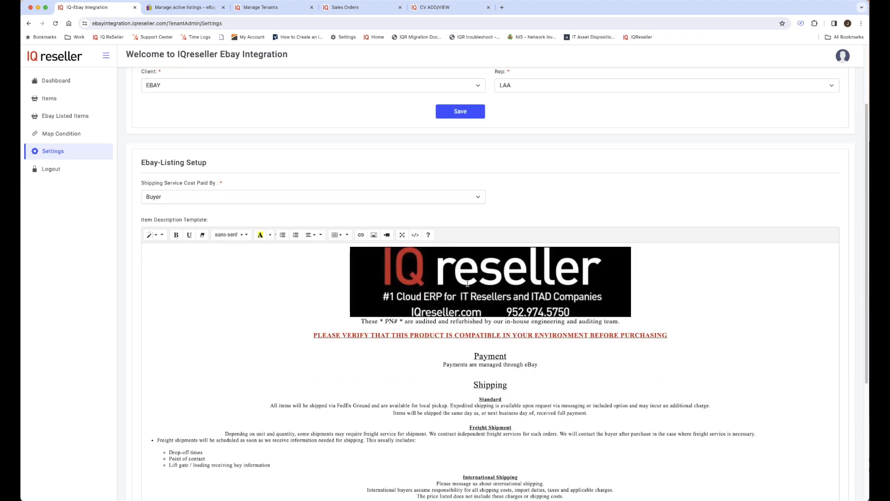
scroll(467, 283, "down", 1)
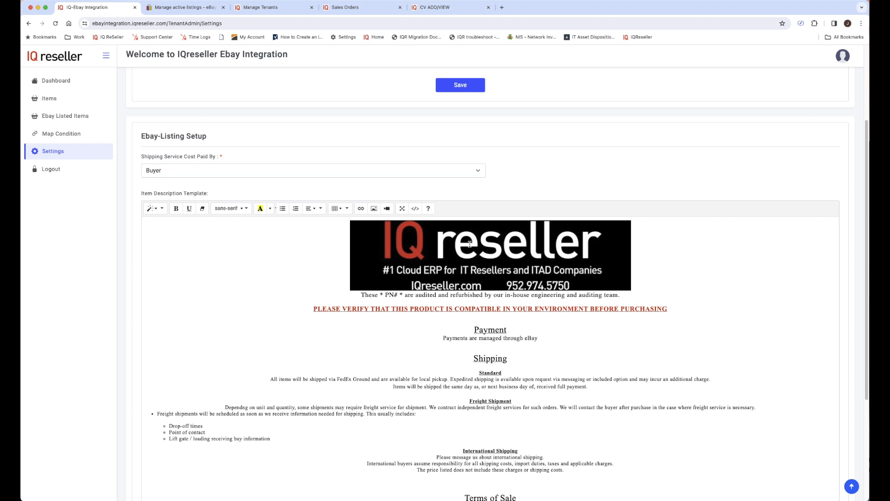
left_click(489, 268)
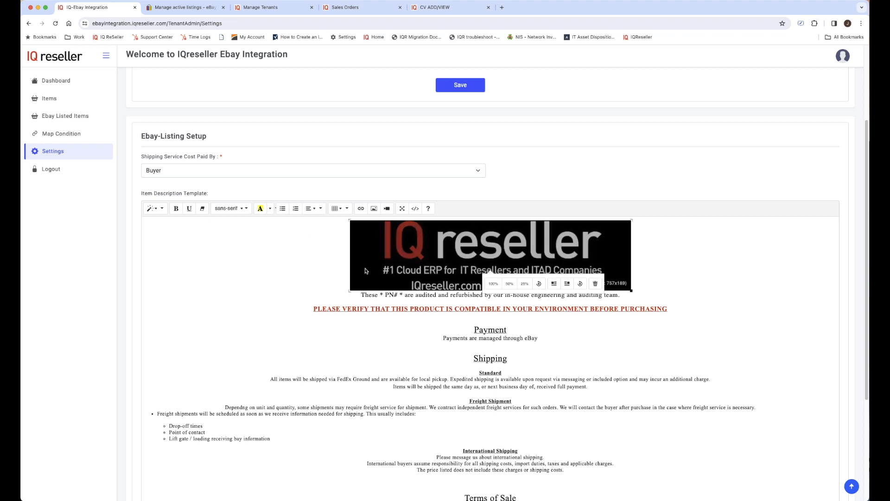
left_click(374, 208)
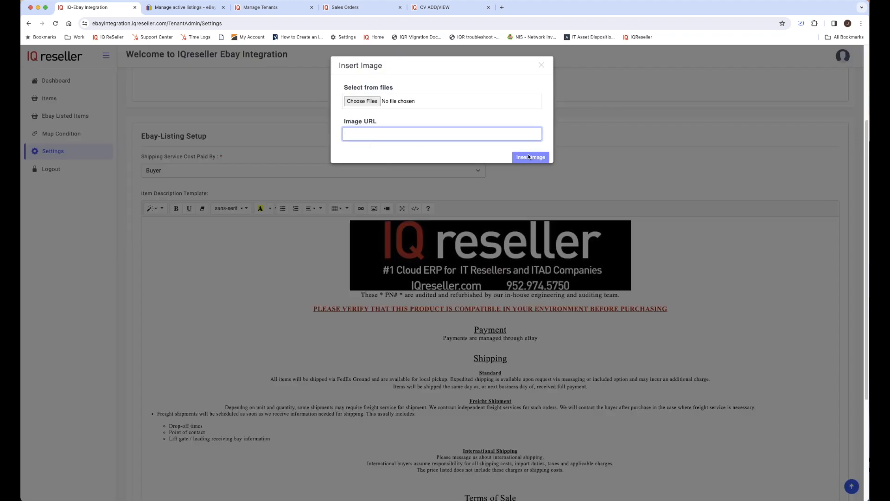
left_click(540, 65)
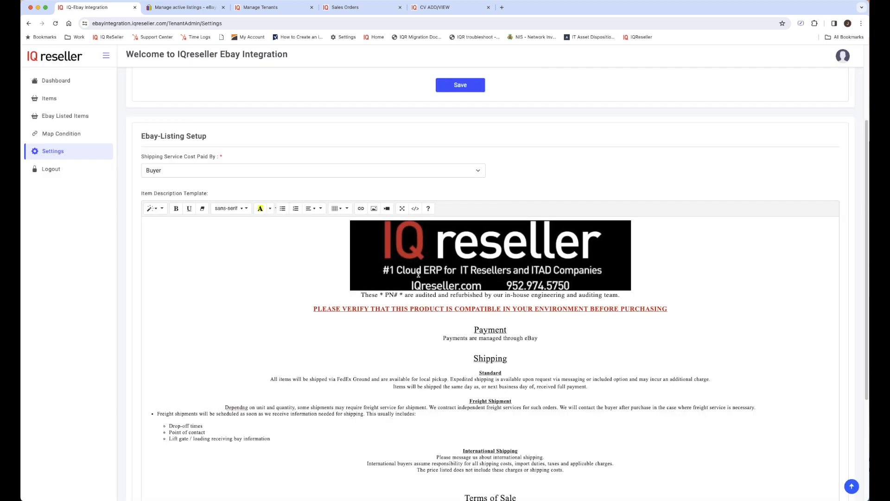
- Review the rest of the item description template and save the Ebay-Listing Setup
scroll(359, 308, "down", 2)
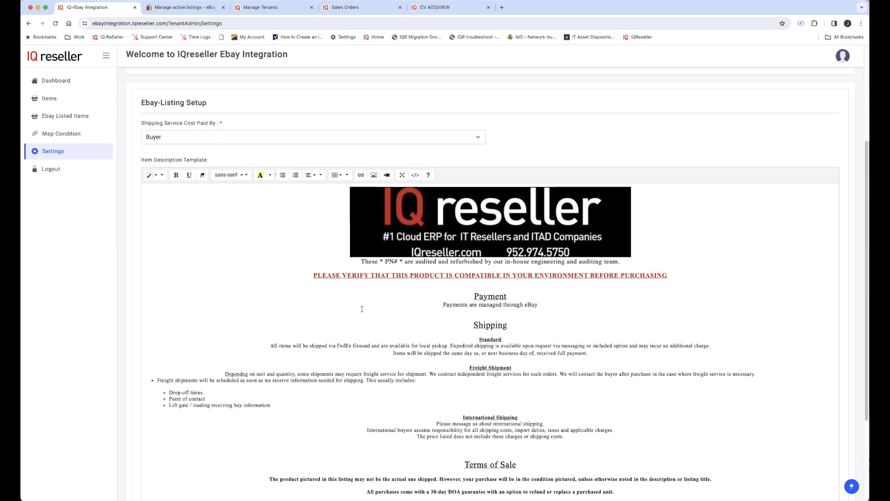
scroll(345, 314, "down", 5)
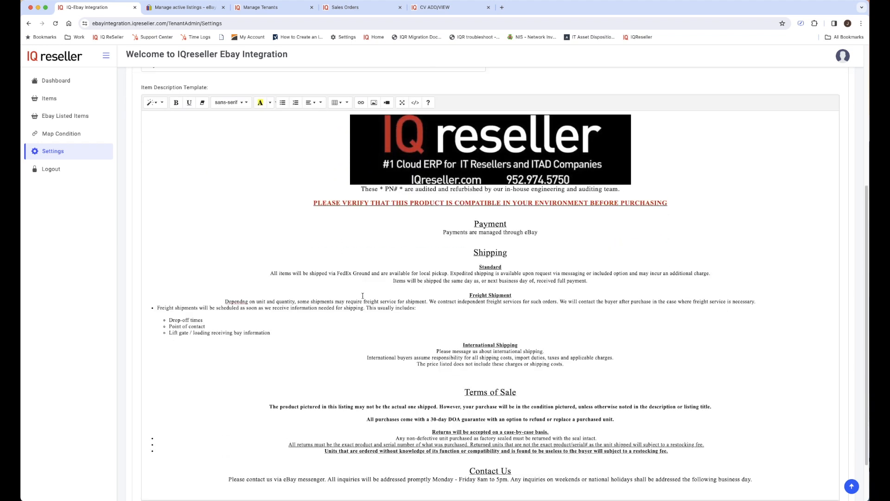
left_click(468, 464)
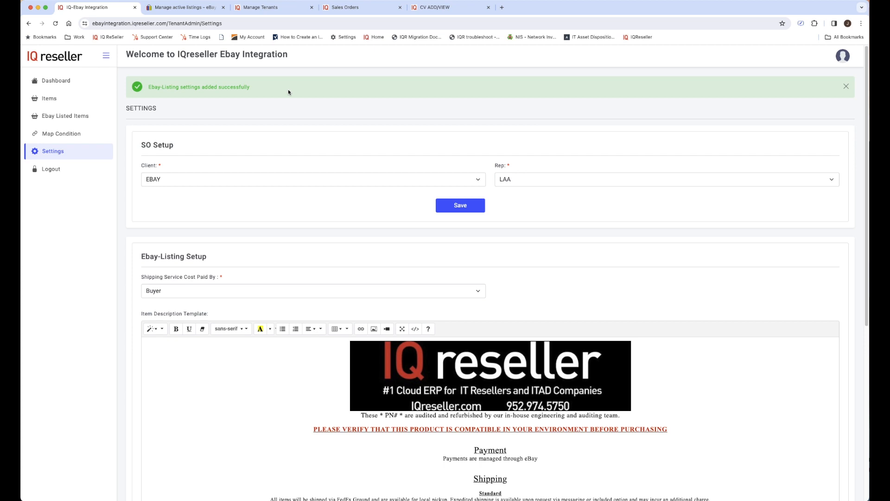
- Map the IQ condition USED to the eBay condition Used with the description Used Equipment, and review the saved mapping
left_click(79, 135)
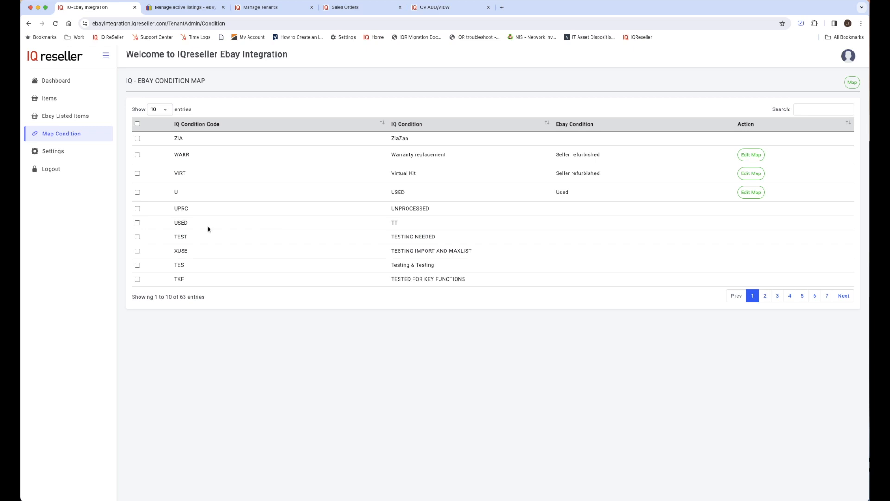
left_click(137, 223)
left_click_drag(558, 120, 597, 130)
left_click(854, 84)
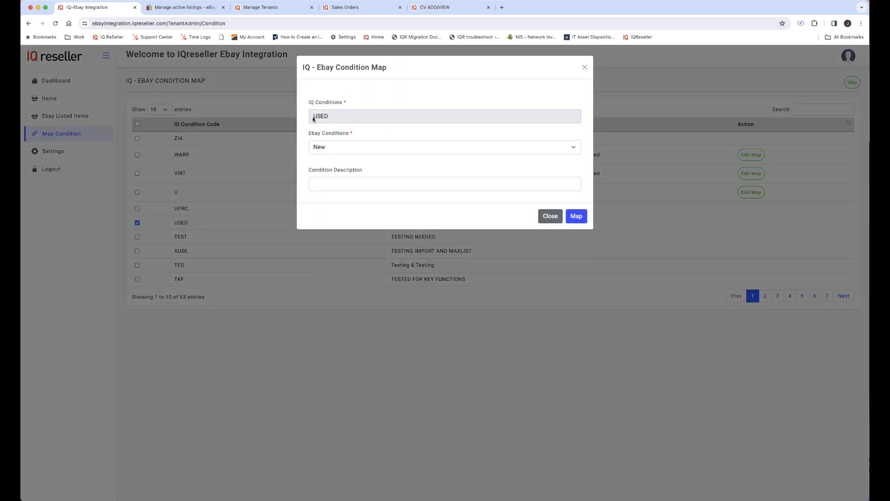
left_click_drag(314, 118, 356, 133)
left_click(531, 151)
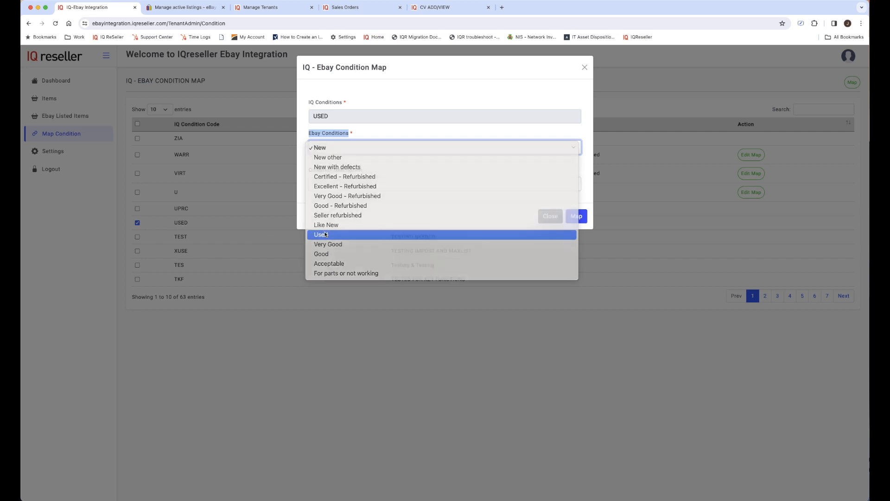
left_click(343, 234)
left_click(348, 181)
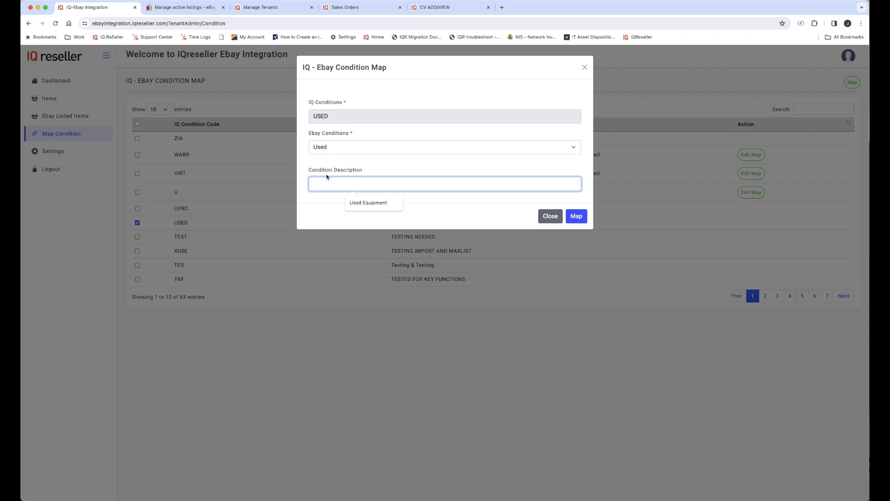
left_click(365, 204)
left_click(575, 218)
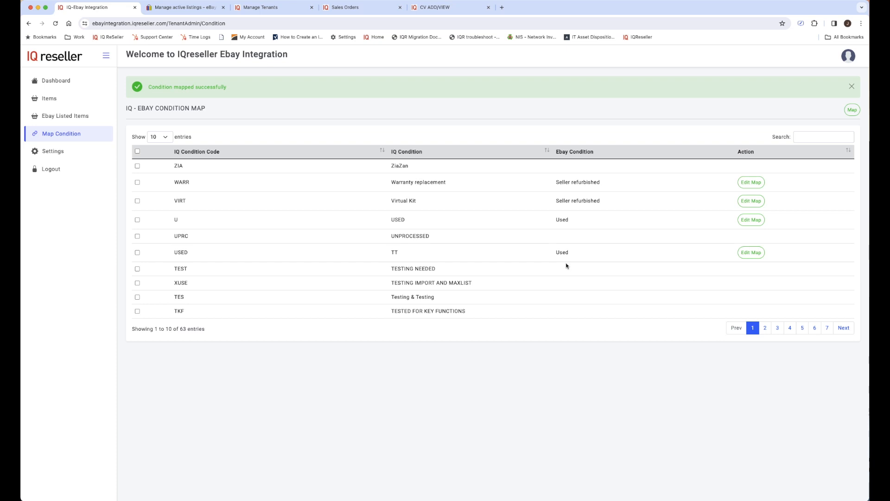
left_click(759, 255)
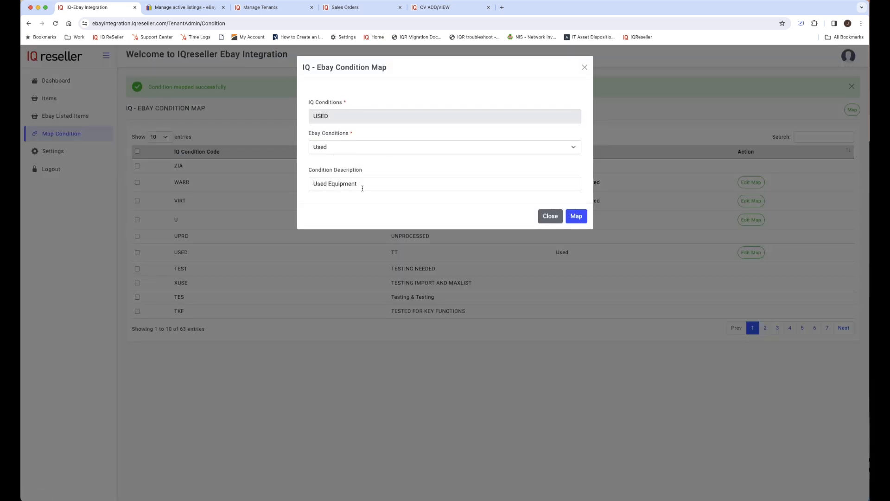
left_click(551, 216)
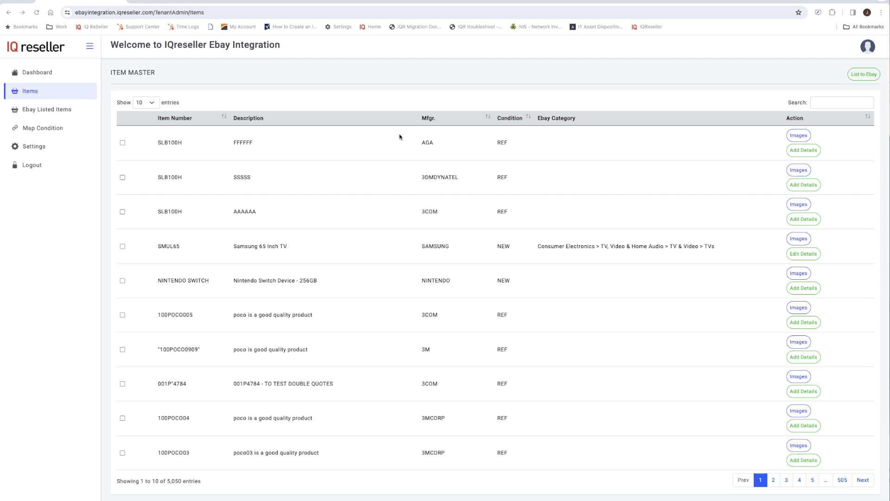
- Search the item master for apple and open the details of MR942LLA-I7-2.7-16-1TS in REF condition for editing
left_click(845, 100)
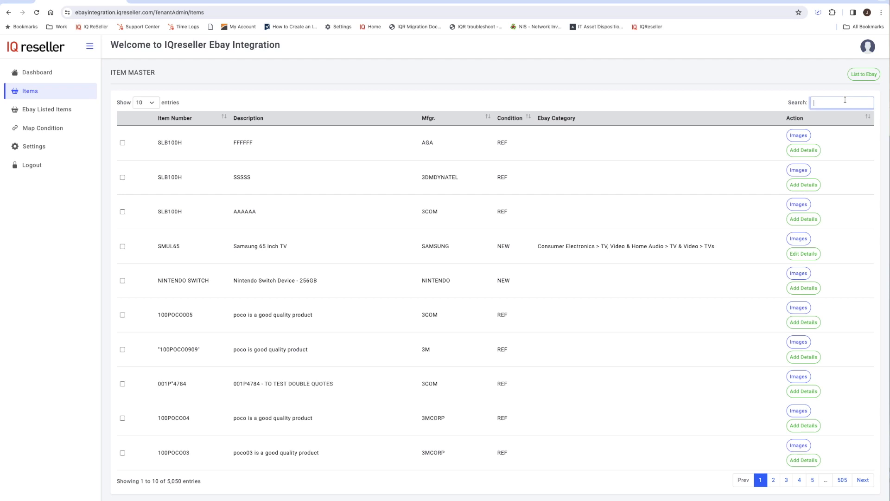
type("apple")
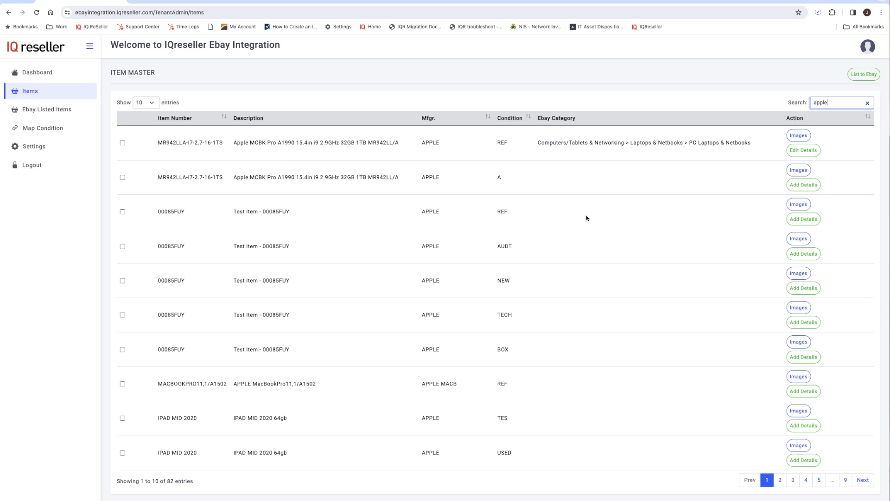
left_click(123, 143)
left_click(804, 150)
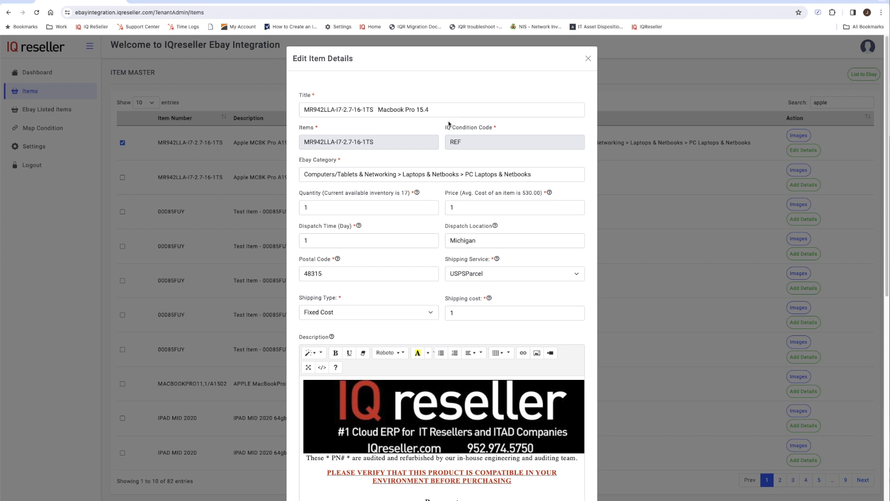
- Append the word Apple to the end of the item's listing title, after Macbook Pro 15.4
left_click(336, 116)
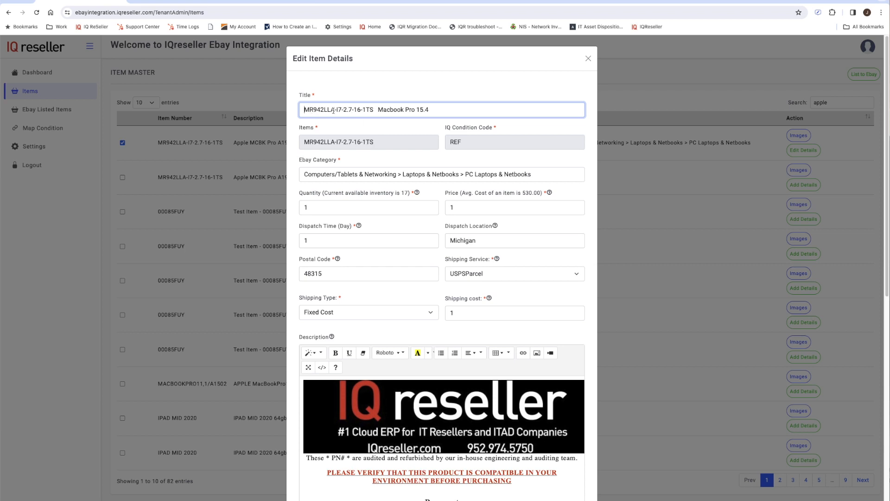
left_click_drag(378, 110, 431, 111)
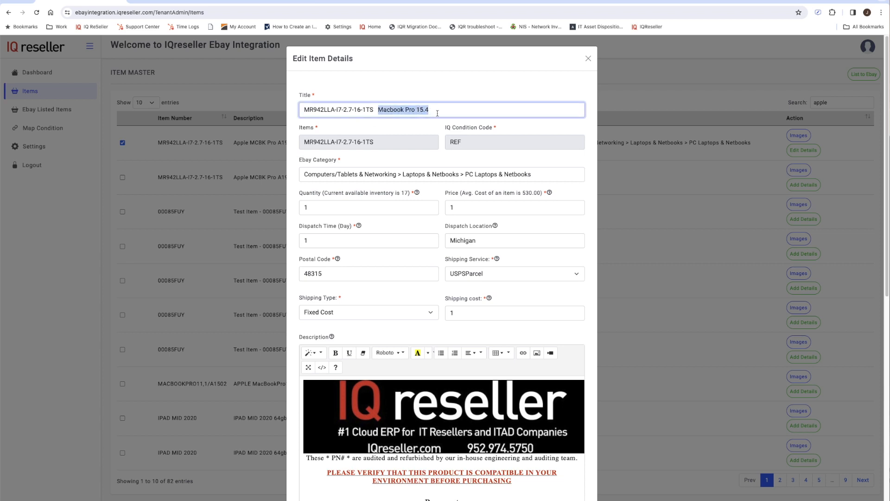
left_click(437, 113)
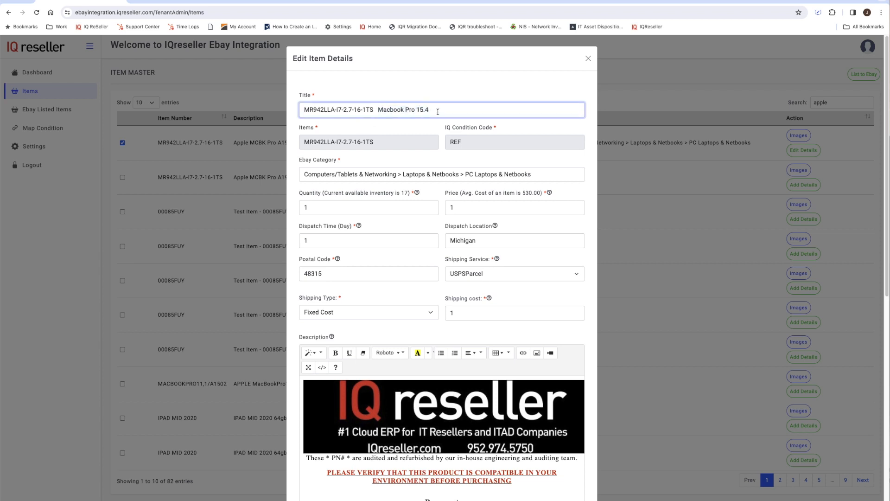
type("Apple")
- Look up computer categories and set the eBay category to Computers/Tablets & Networking > Laptops & Netbooks > PC Laptops & Netbooks
triple_click(318, 171)
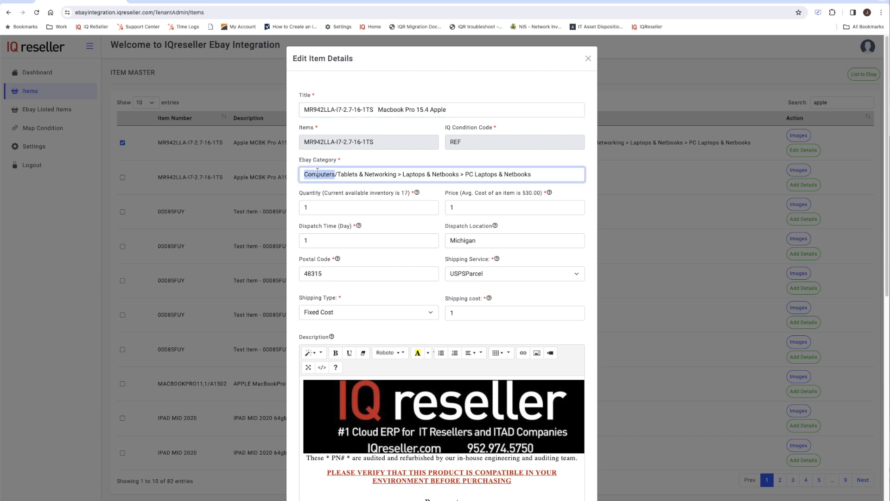
key("BackSpace")
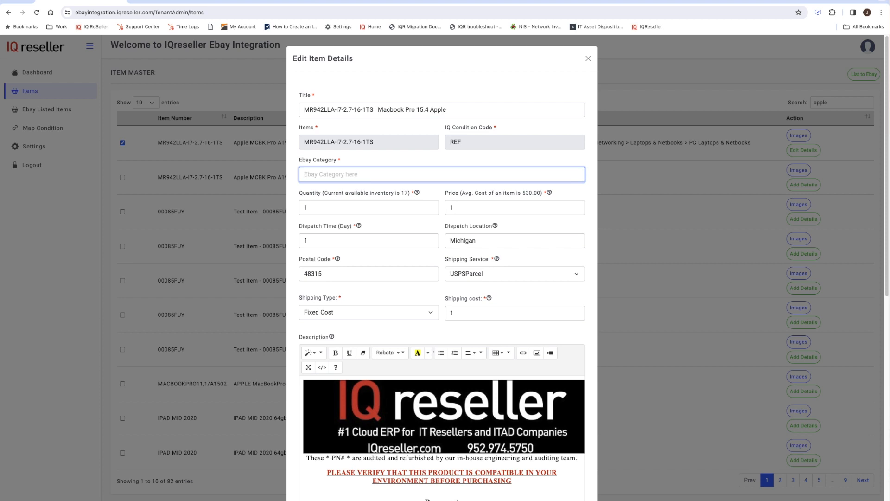
type("computer")
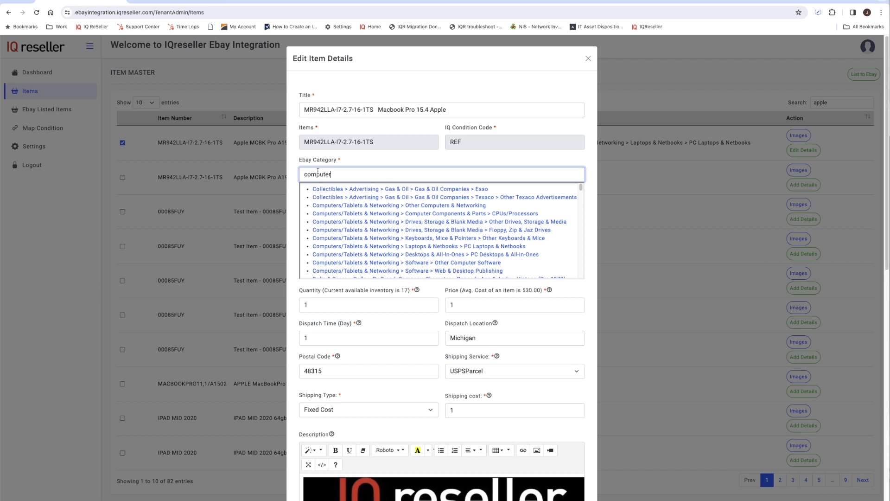
scroll(422, 232, "down", 2)
scroll(423, 230, "up", 2)
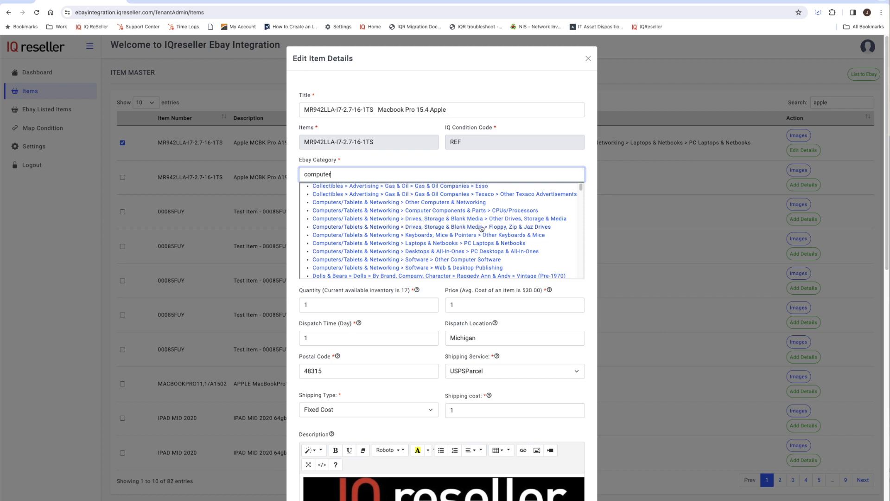
left_click(434, 244)
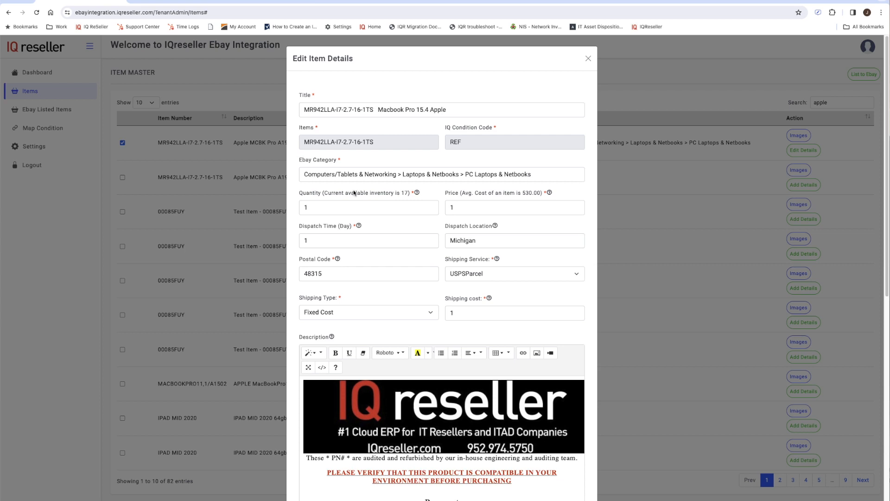
- Check the item's listing quantity against the available inventory and set its price to 1.00
double_click(405, 194)
left_click(408, 208)
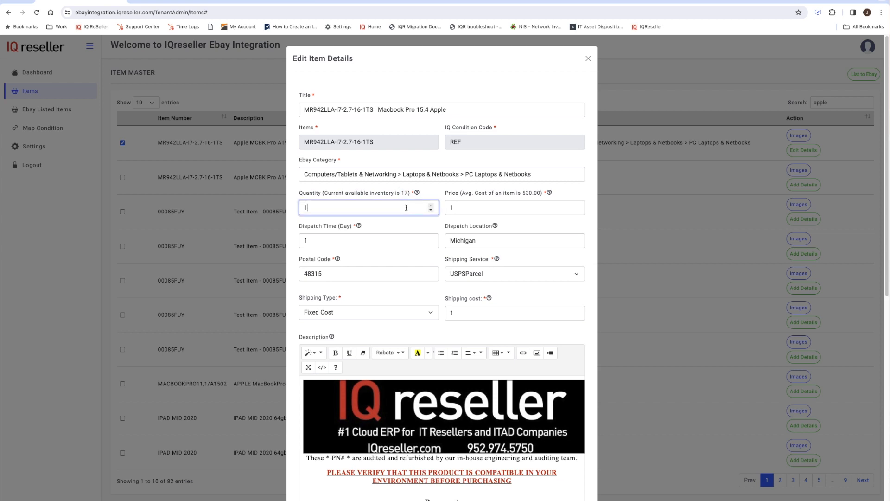
left_click(456, 195)
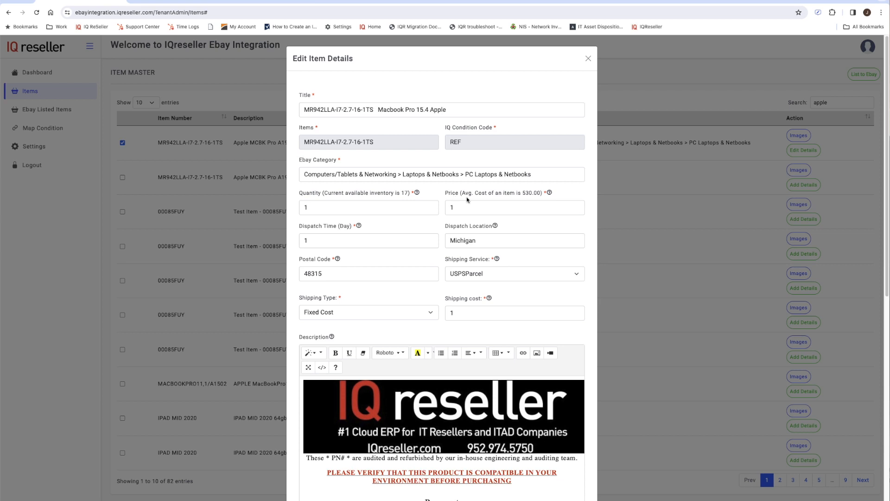
left_click(452, 207)
double_click(449, 205)
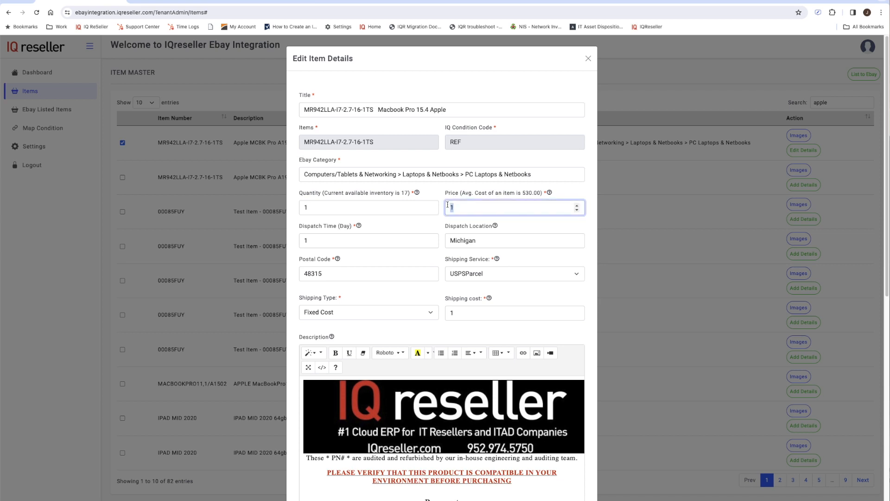
key("BackSpace")
type("1.00")
- Complete the shipping details by re-entering the postal code, choosing USPSFirstClass and setting the shipping cost to 1.00, and save the item details
mouse_move(359, 228)
left_click_drag(330, 274, 274, 277)
type("48315")
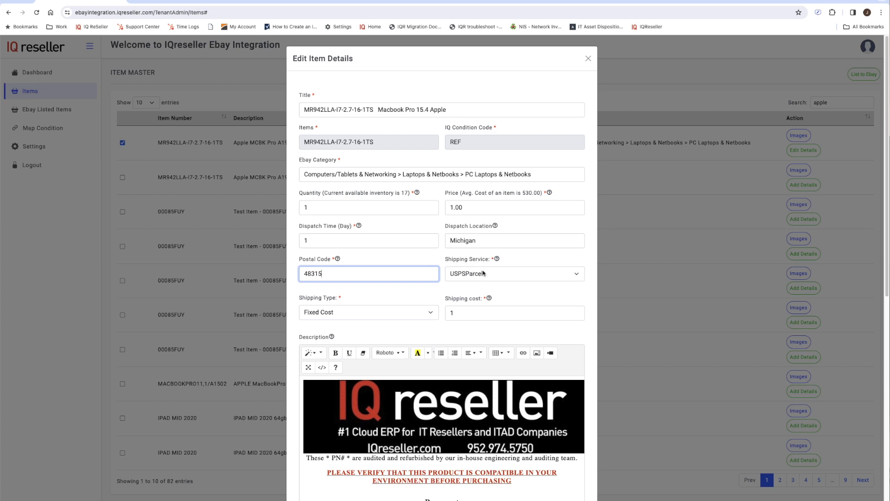
left_click(508, 275)
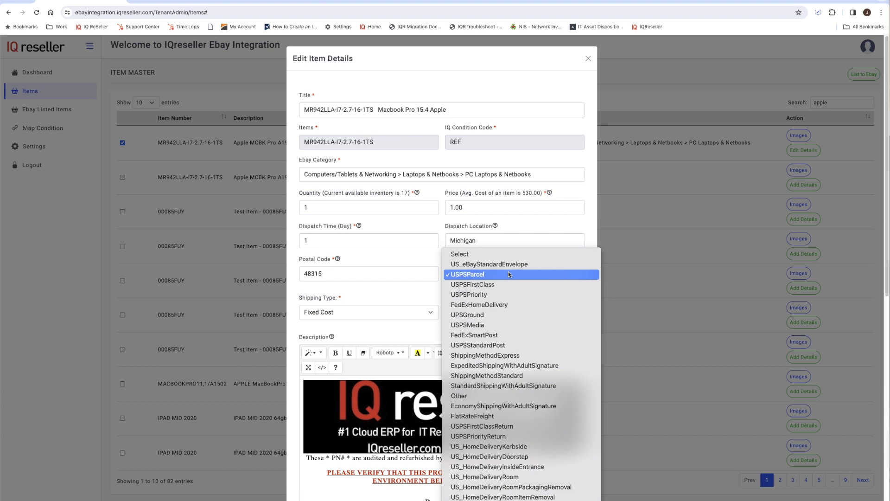
left_click(500, 283)
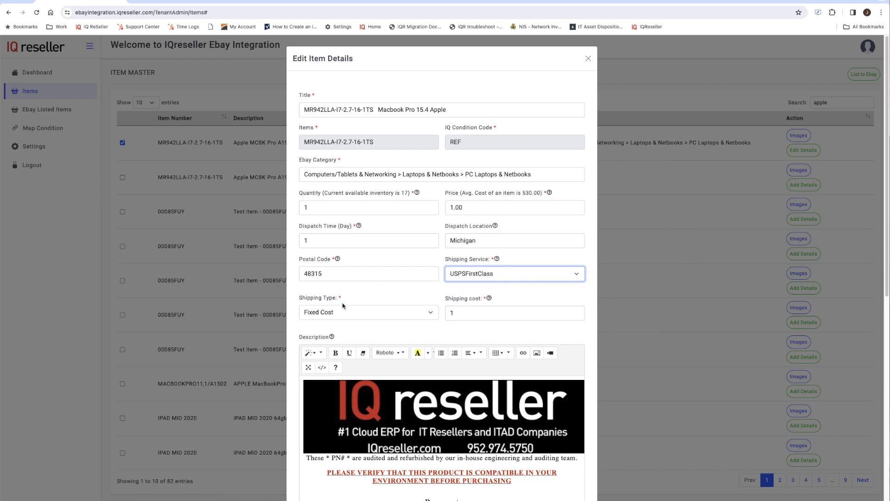
left_click(480, 309)
type("1.00")
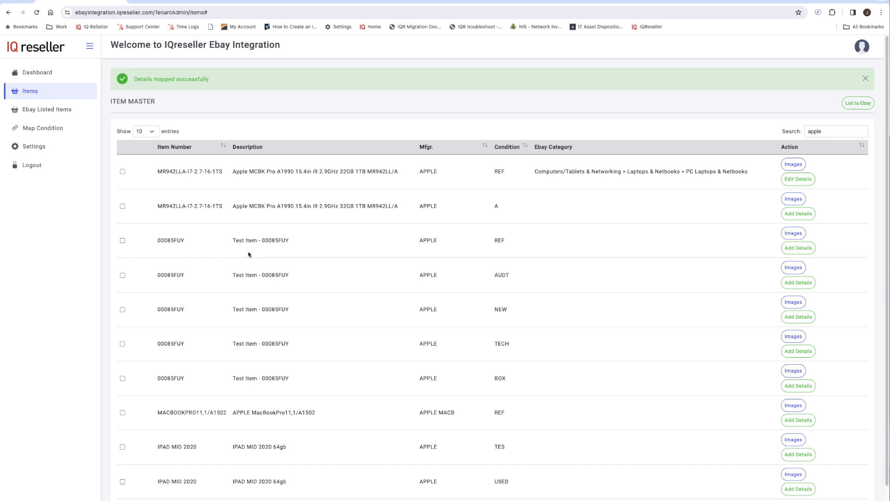
- Examine the image and upload options for the MR942LLA-I7-2.7-16-1TS item in REF condition, and close its images
left_click(123, 172)
left_click(794, 165)
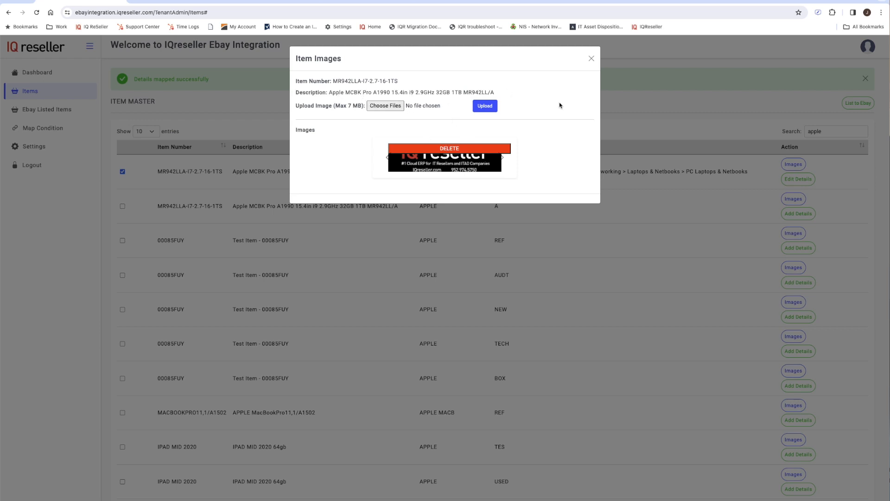
left_click(592, 59)
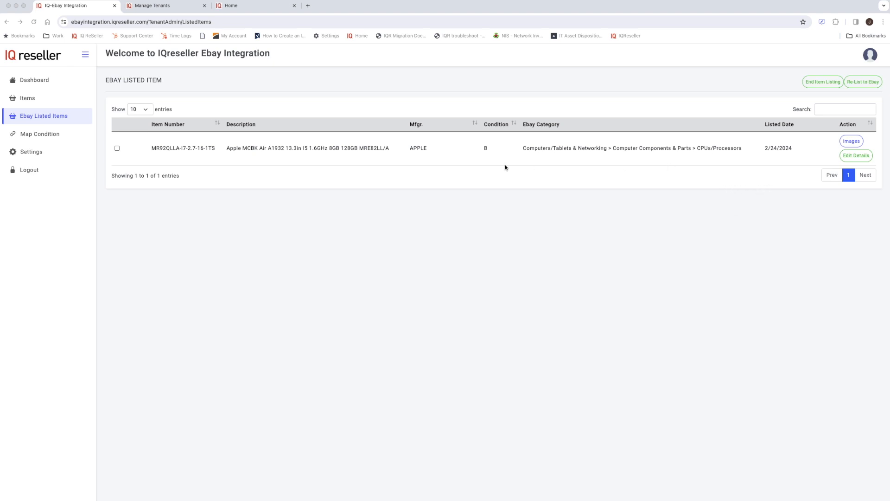
- Among the eBay listed items, select MR92QLLA-I7-2.7-16-1TS, examine its images and close them
left_click(117, 148)
left_click(118, 149)
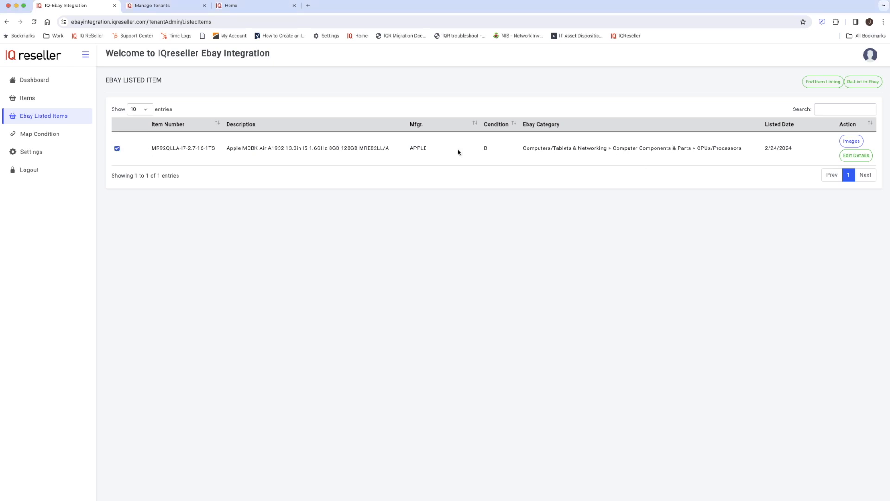
left_click(851, 141)
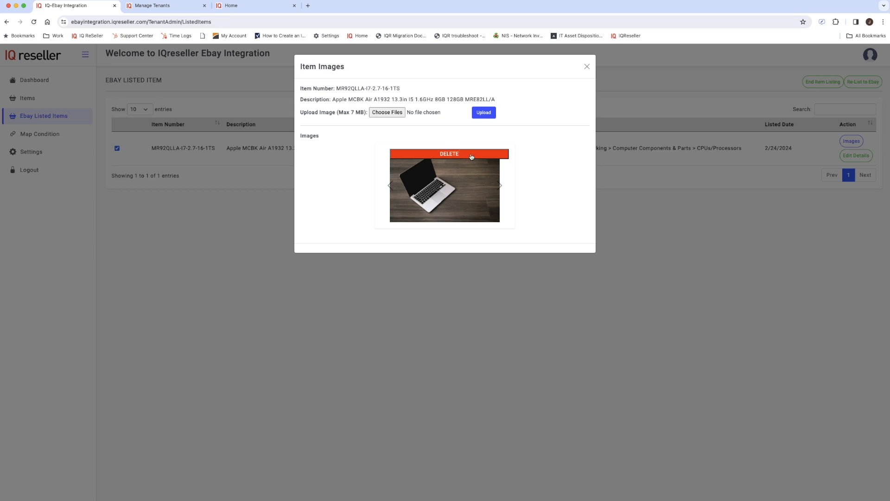
left_click(587, 67)
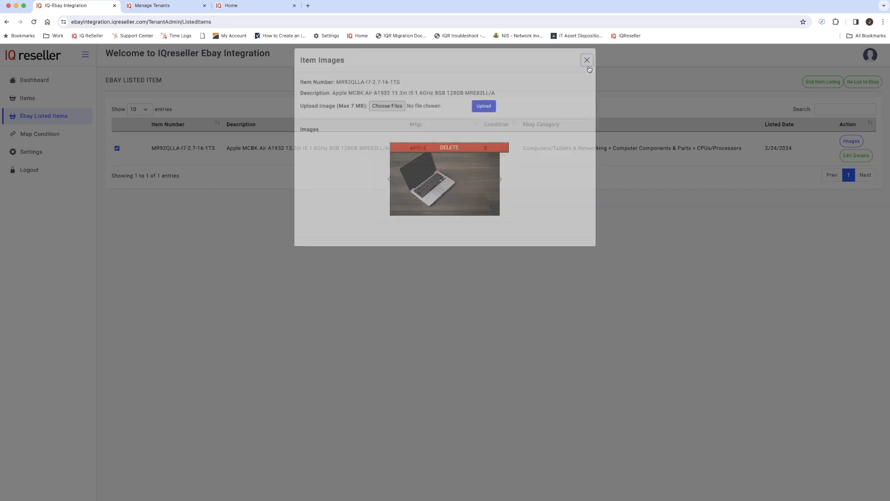
- Fill in the listed item's specifications with brand Apple and processor model igen7, and map the updated details
left_click(863, 156)
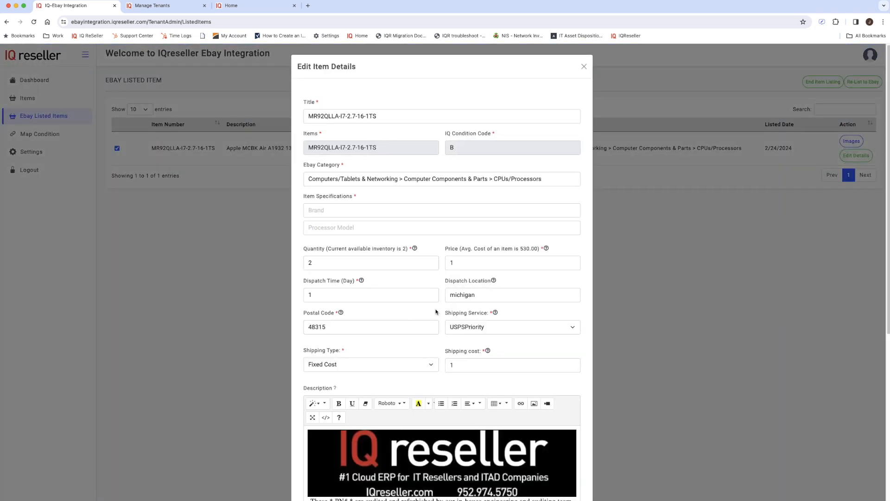
left_click(316, 206)
left_click(371, 230)
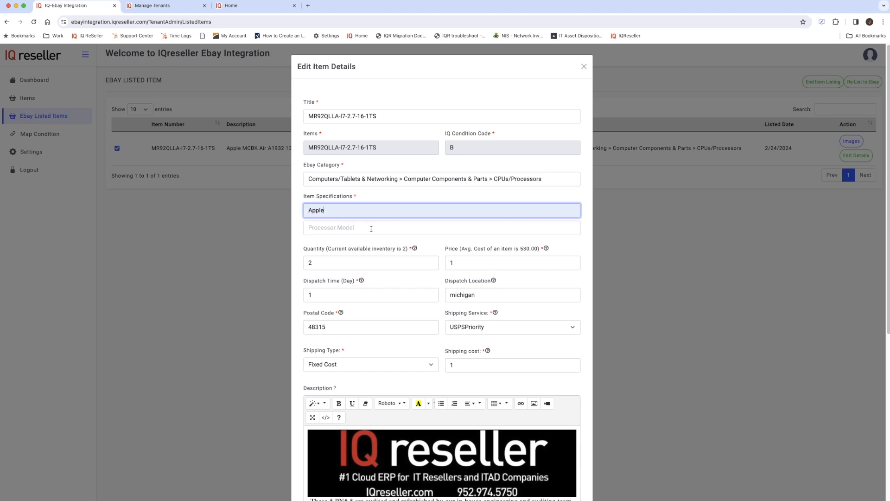
left_click(325, 227)
type("igen7")
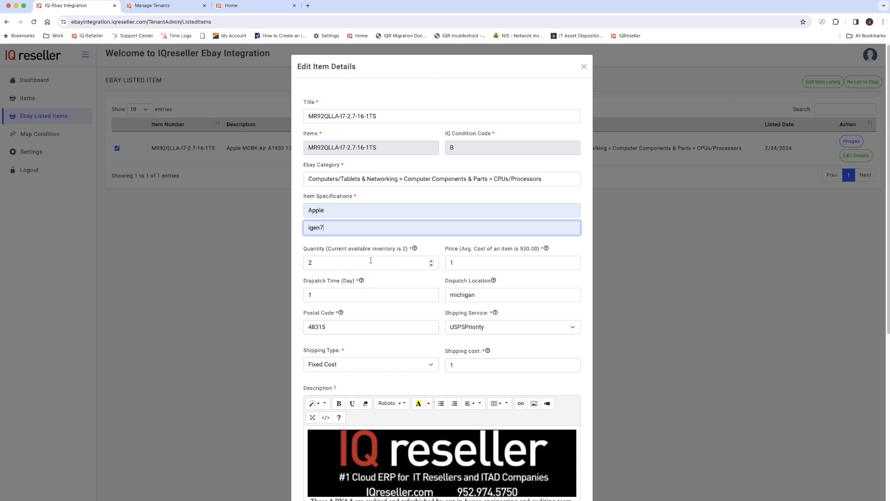
scroll(371, 260, "down", 6)
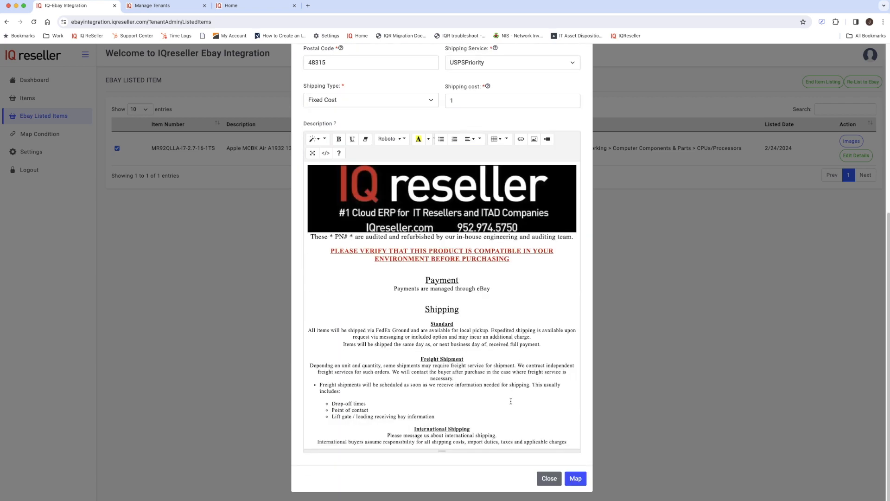
left_click(577, 480)
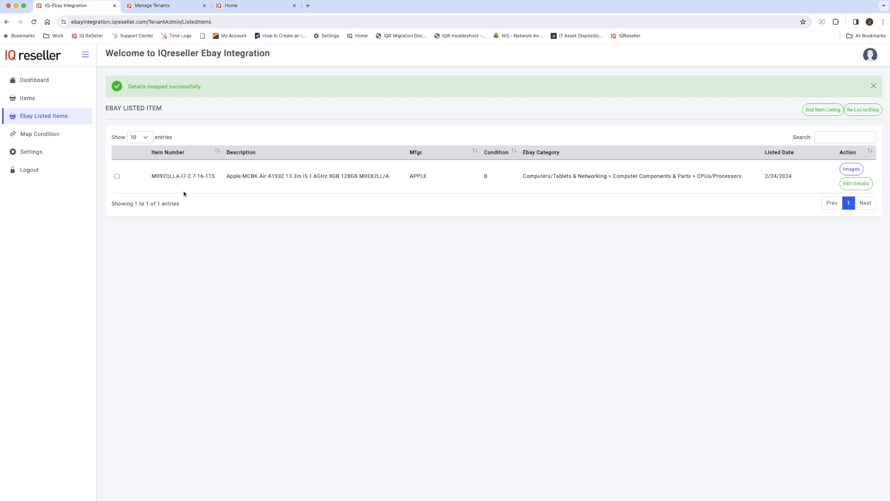
- Re-list MR92QLLA-I7-2.7-16-1TS to eBay, view the listing confirmation email and close it
left_click(117, 176)
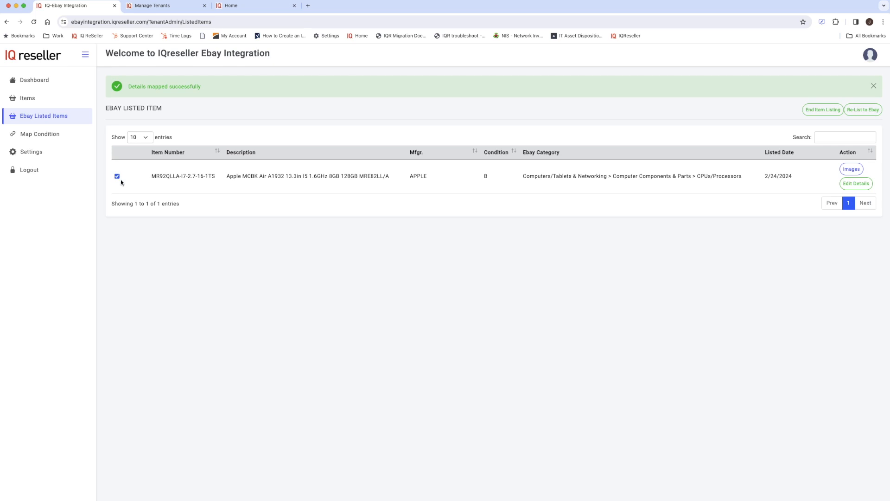
left_click(865, 111)
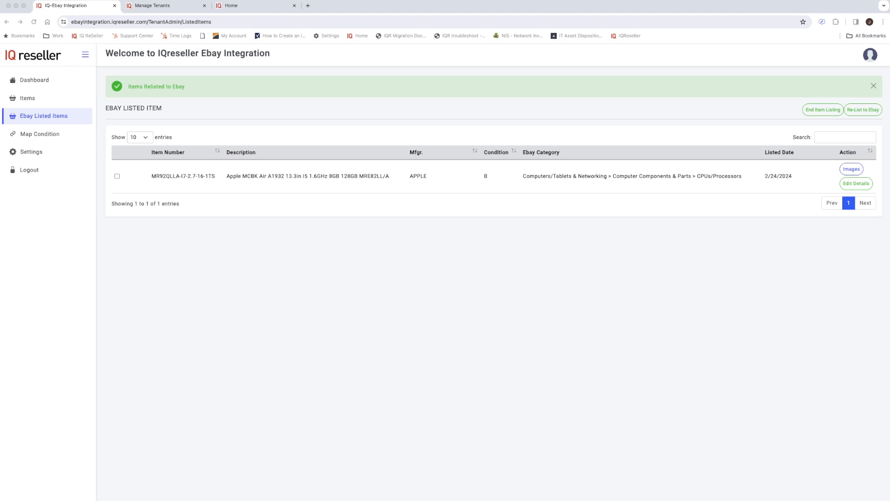
left_click_drag(0, 37, 244, 17)
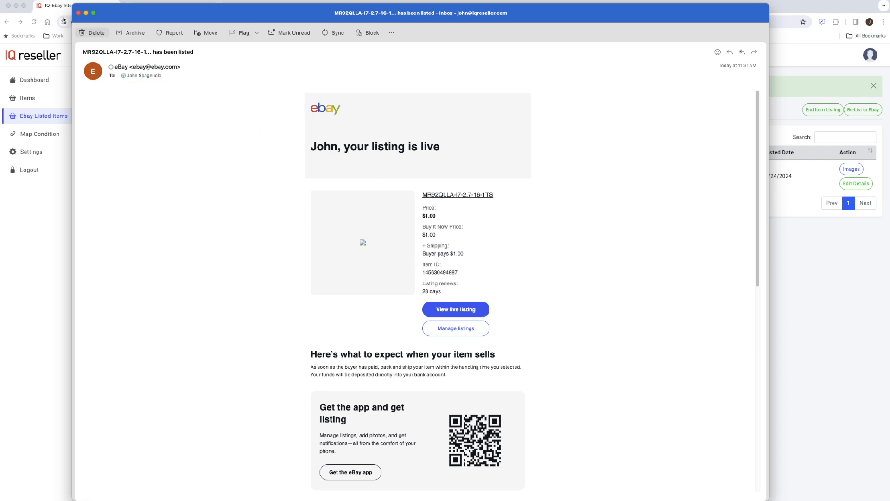
left_click(78, 13)
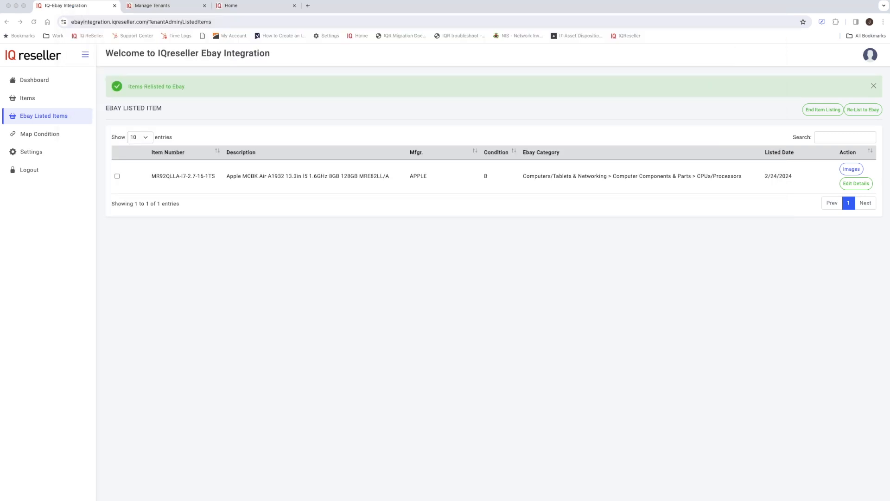
- Examine the active MR92QLLA-I7-2.7-16-1TS listing from eBay Seller Hub, including its shipping, item specifics and seller description, and close the window
left_click_drag(0, 22, 239, 18)
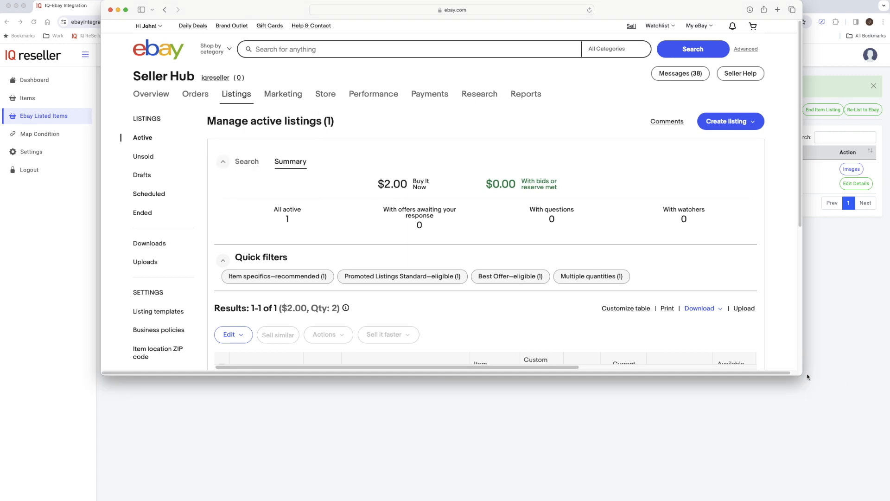
left_click_drag(801, 372, 800, 500)
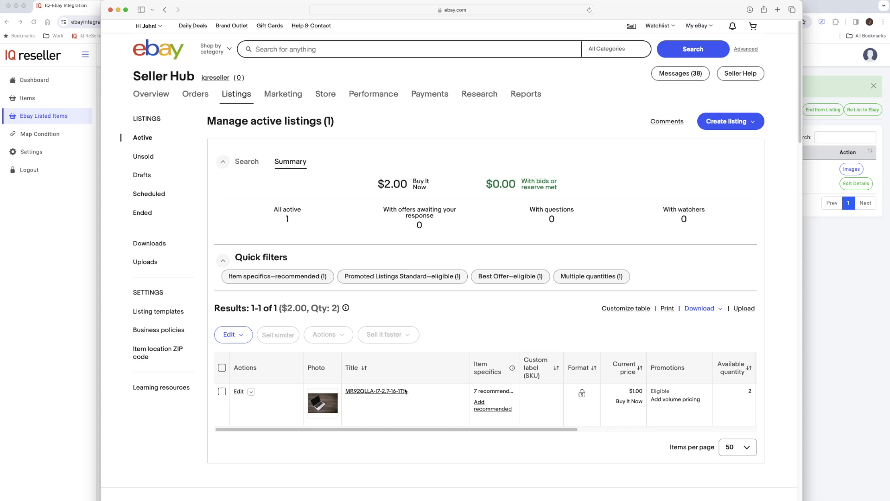
left_click(385, 392)
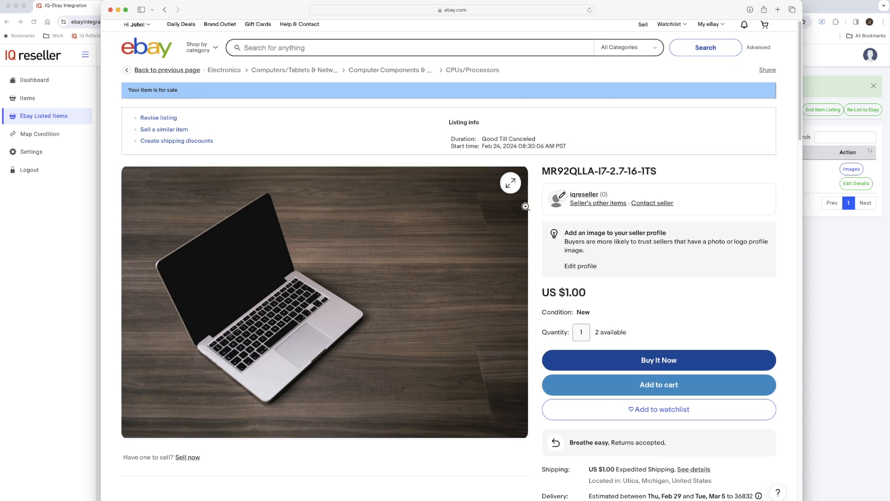
scroll(536, 260, "down", 3)
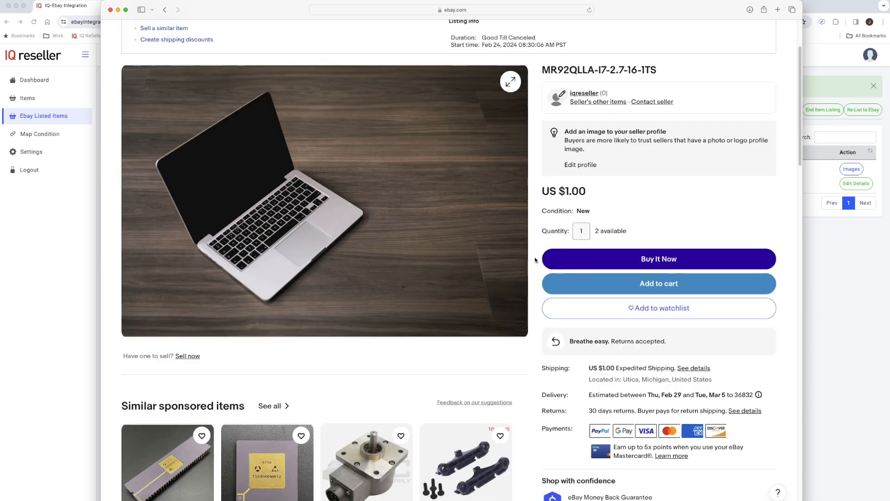
scroll(535, 260, "down", 20)
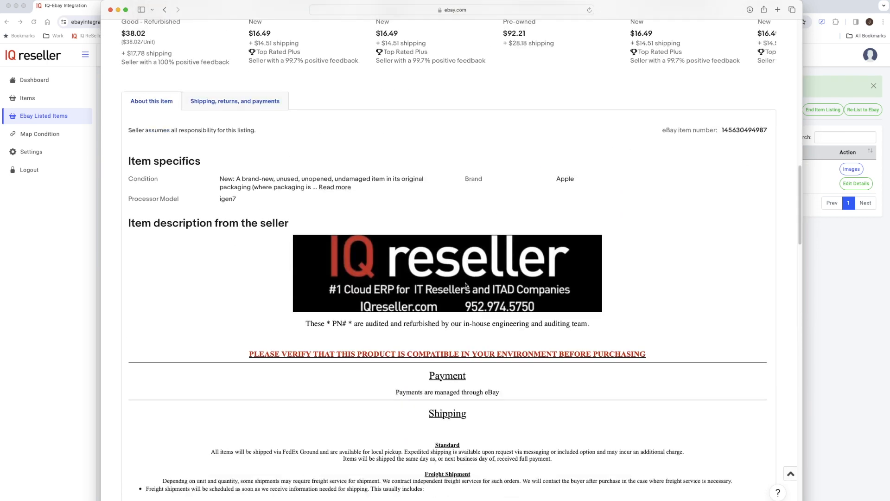
scroll(466, 285, "down", 1)
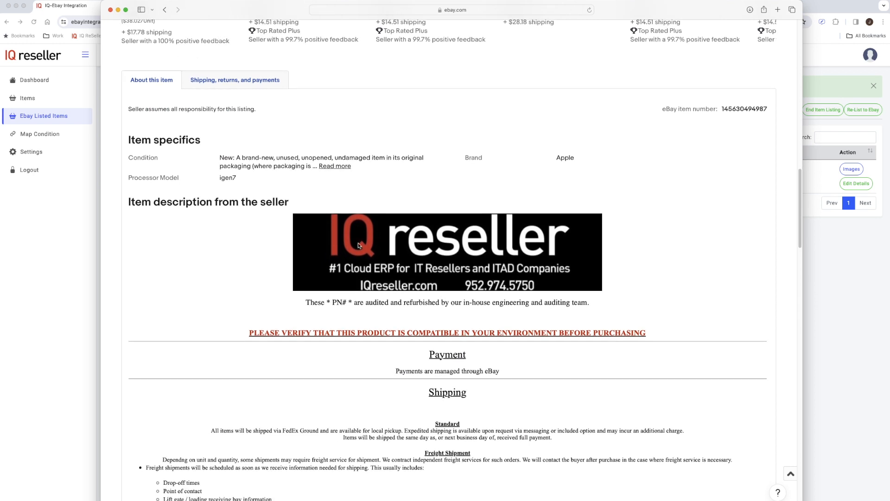
scroll(358, 243, "down", 1)
scroll(421, 279, "down", 7)
scroll(421, 279, "down", 4)
scroll(455, 284, "up", 20)
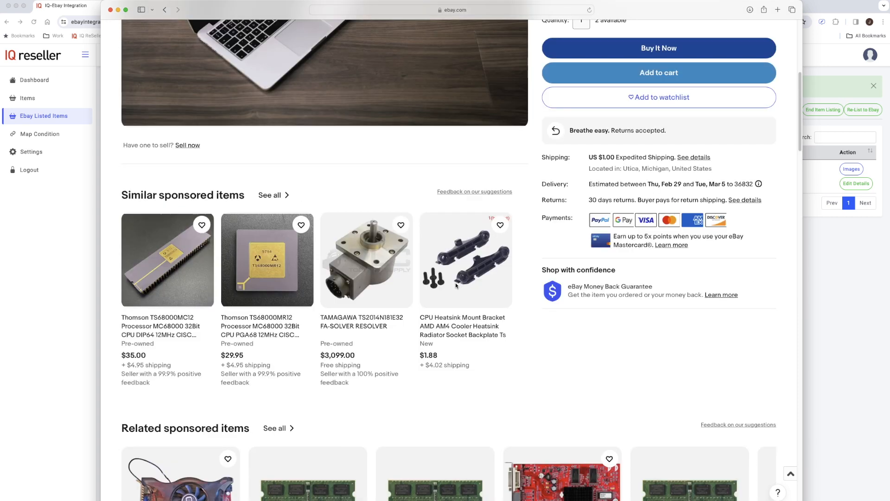
scroll(455, 284, "up", 14)
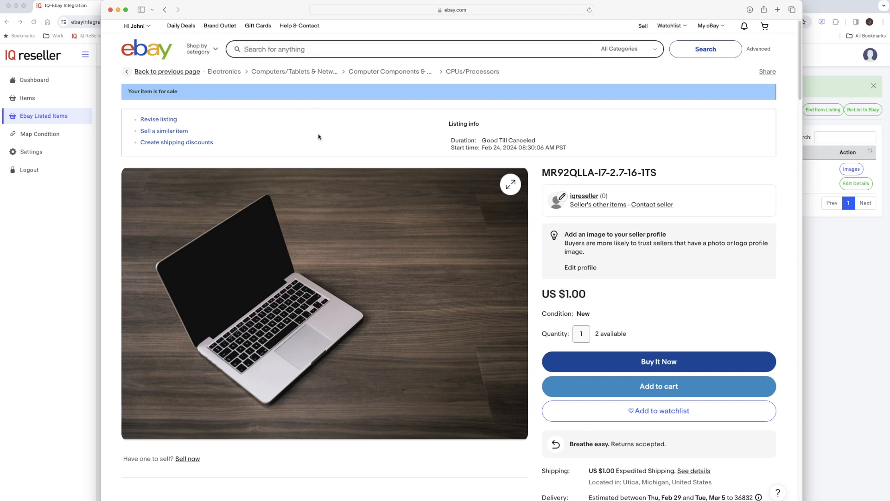
left_click(110, 9)
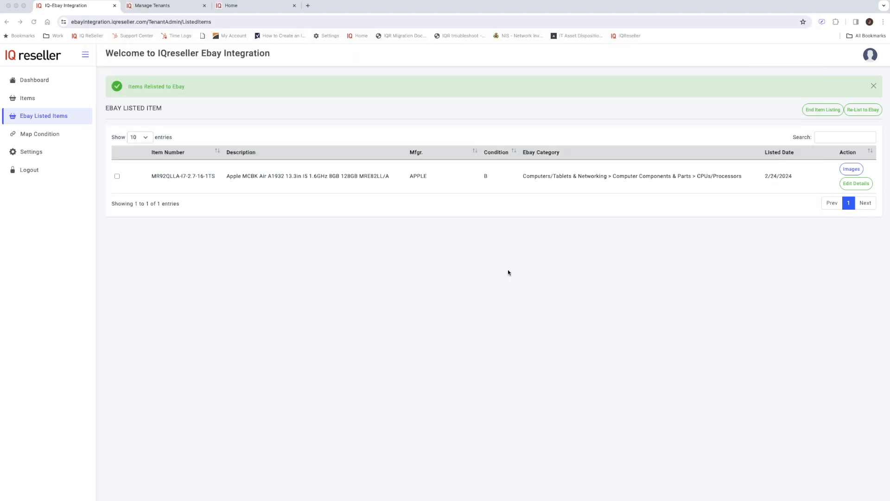
- End the eBay listing of MR92QLLA-I7-2.7-16-1TS, check the active listings in eBay Seller Hub and close that window
left_click(716, 240)
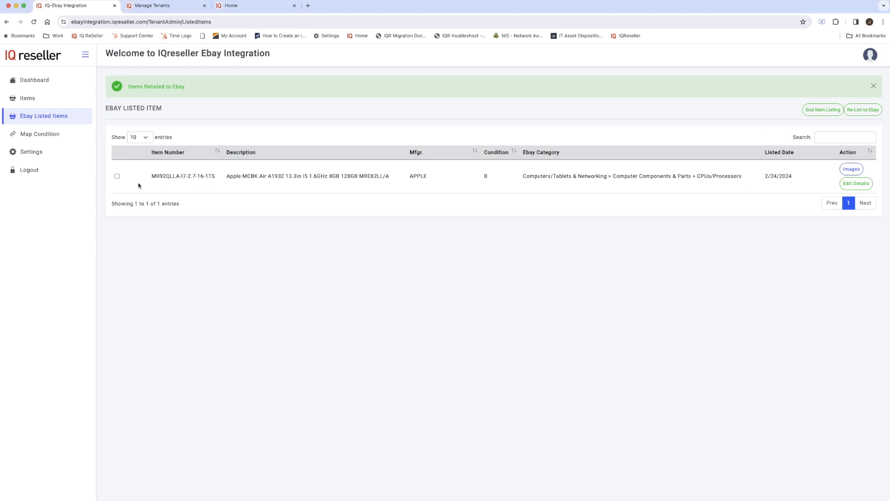
left_click(116, 176)
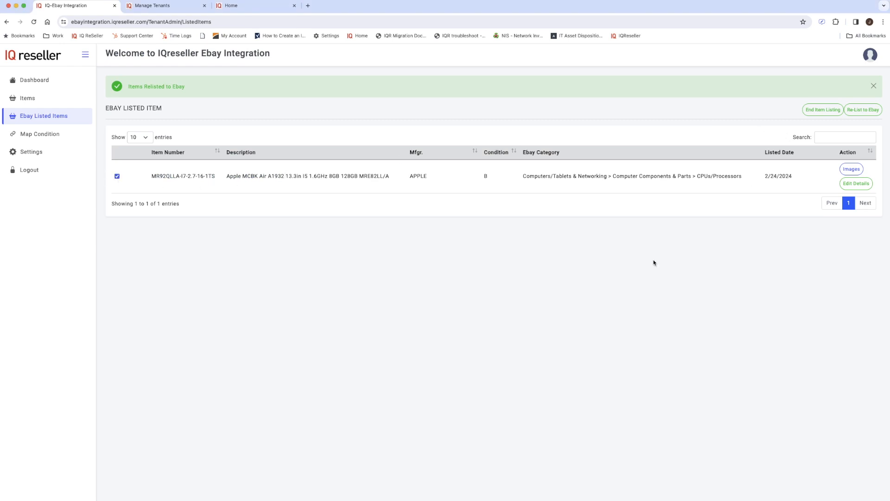
left_click(822, 114)
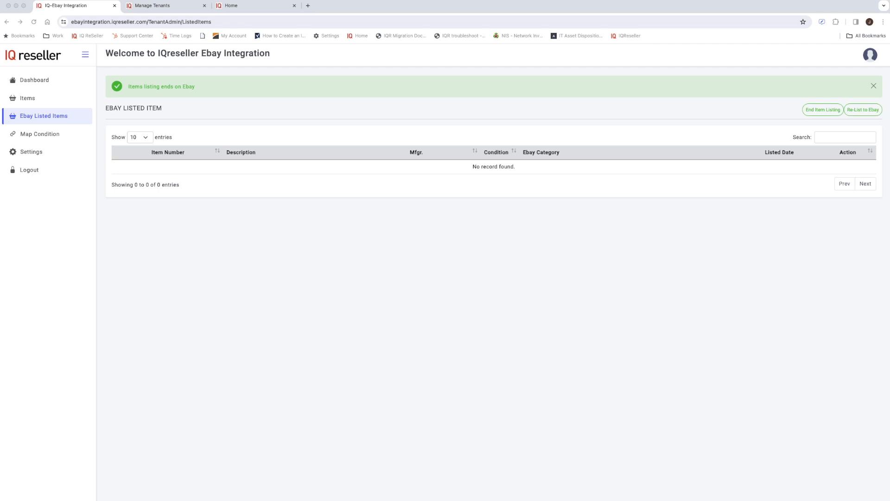
left_click_drag(0, 28, 223, 20)
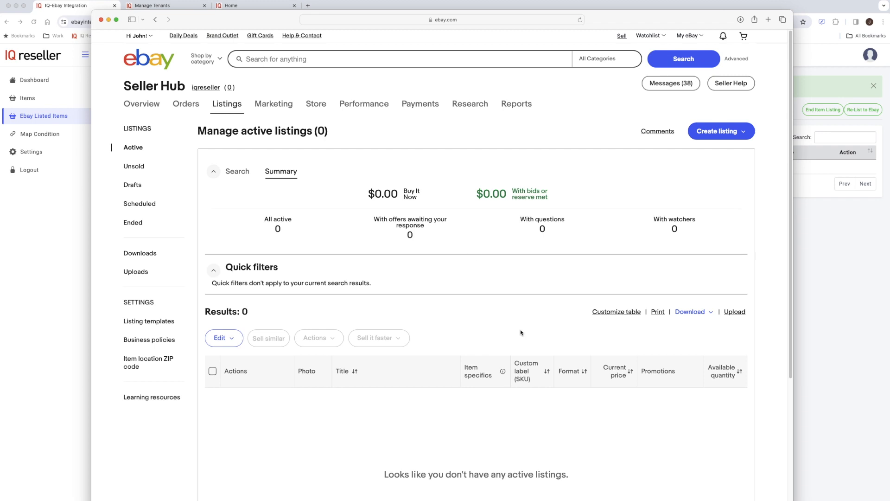
left_click(110, 21)
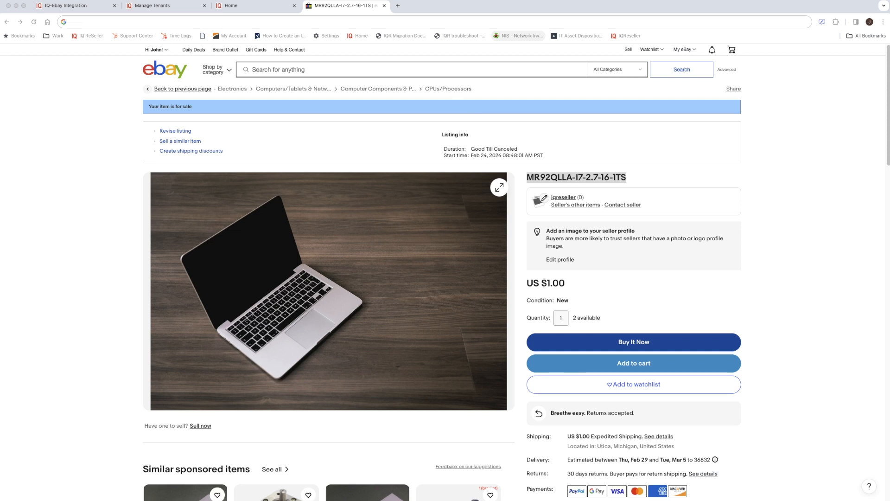
- Switch to the buyer's view of the MR92QLLA-I7-2.7-16-1TS listing, review its description and shipping terms, and choose Buy It Now
key("super+Tab")
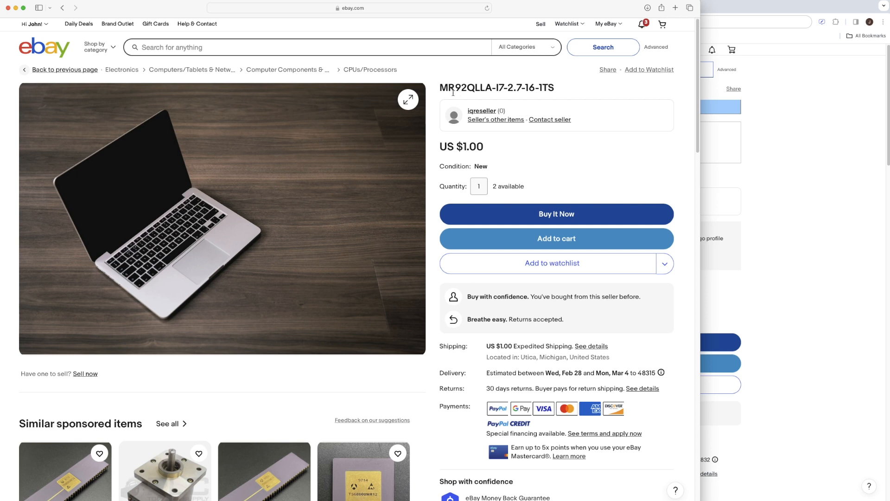
scroll(372, 204, "down", 10)
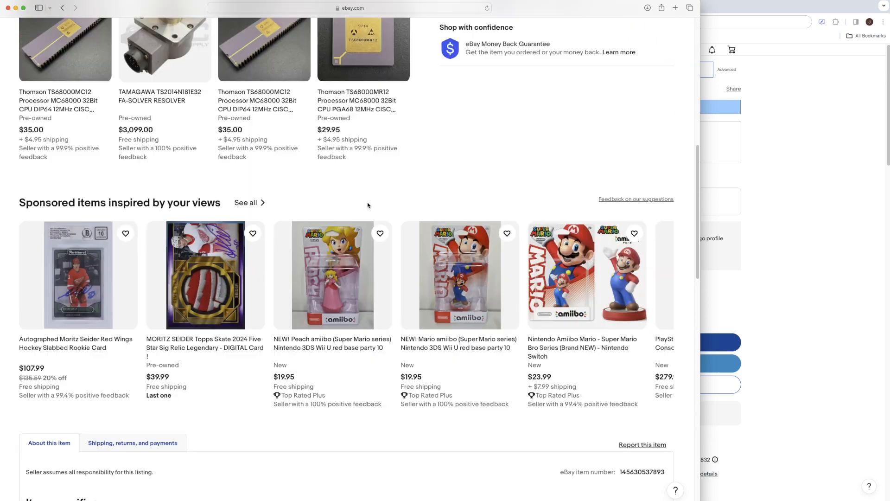
scroll(368, 205, "down", 10)
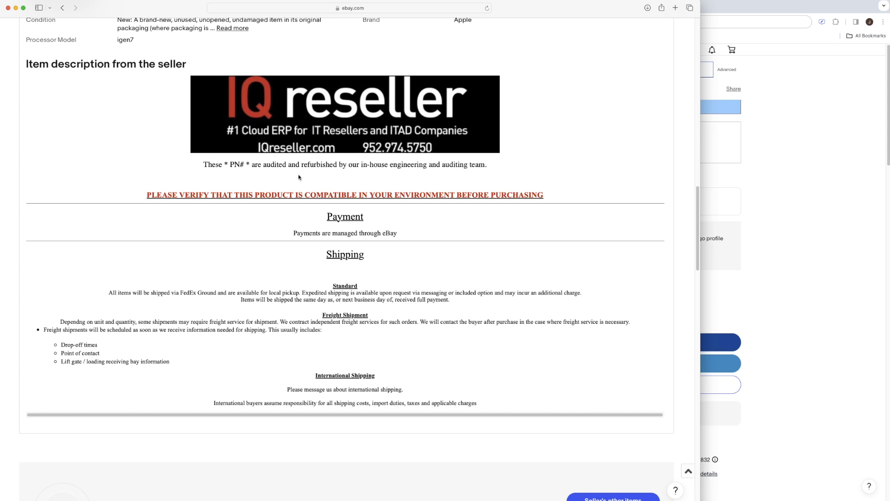
scroll(288, 252, "down", 1)
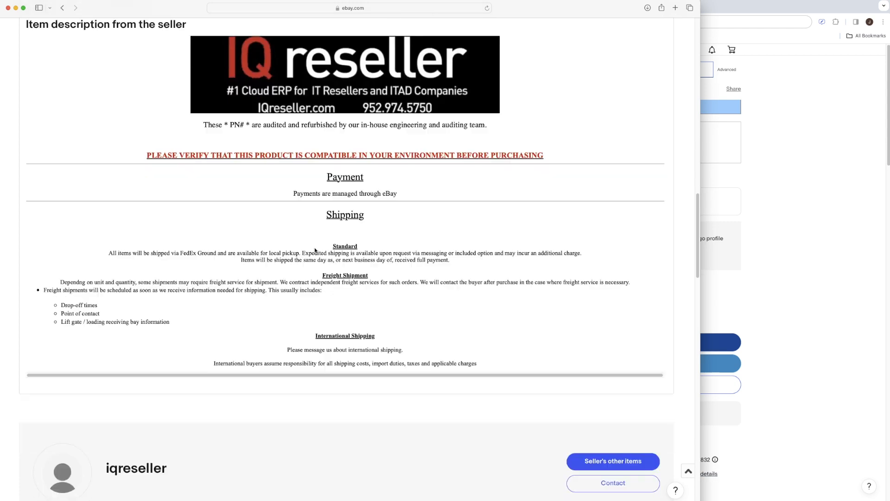
scroll(315, 250, "down", 4)
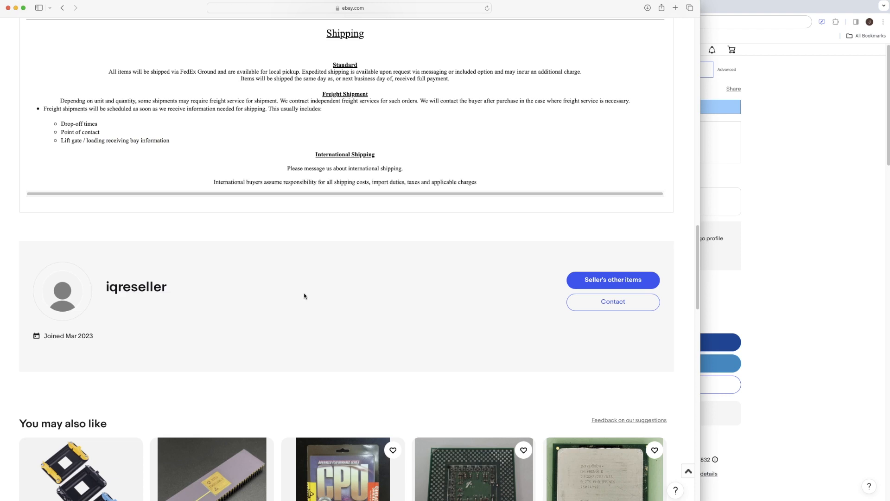
scroll(304, 296, "up", 20)
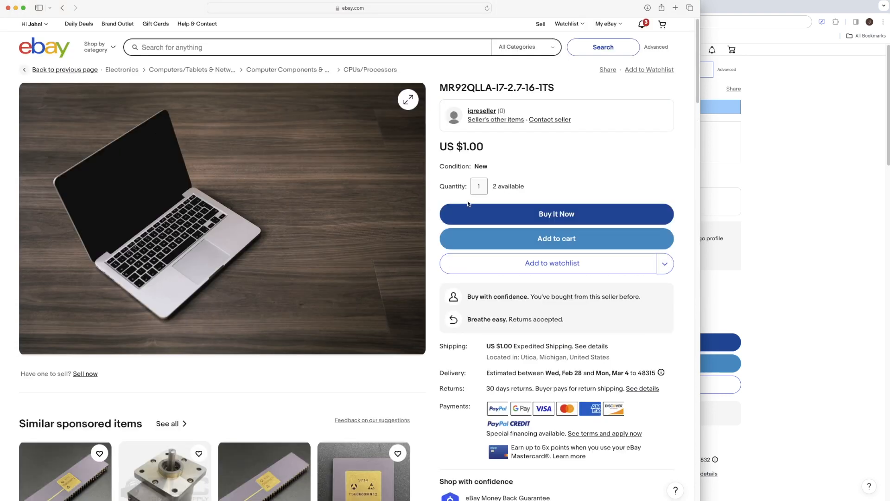
left_click(566, 214)
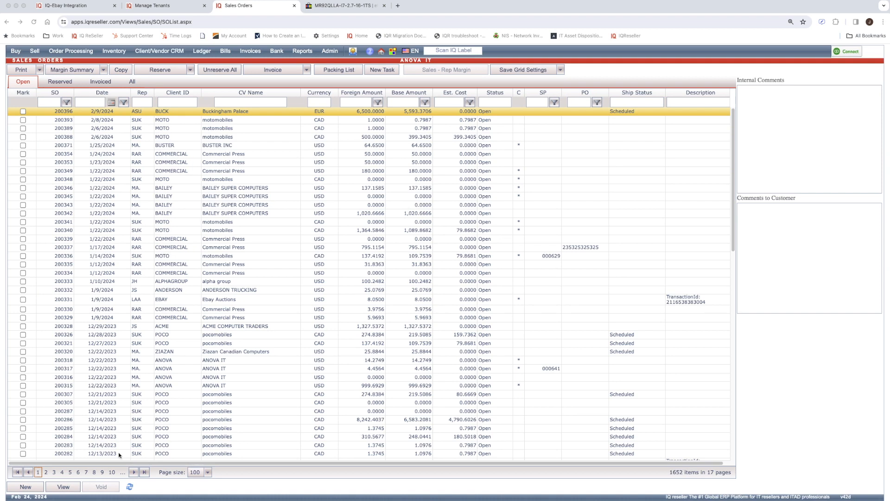
- Refresh the open sales orders, review the internal and customer comments on the 2/24/2024 Ebay Auctions order, and open it
left_click(130, 487)
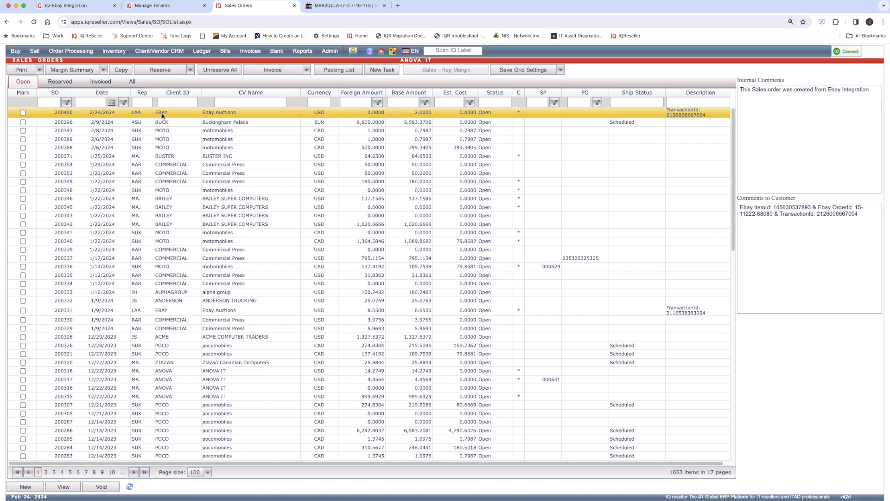
left_click_drag(740, 90, 842, 94)
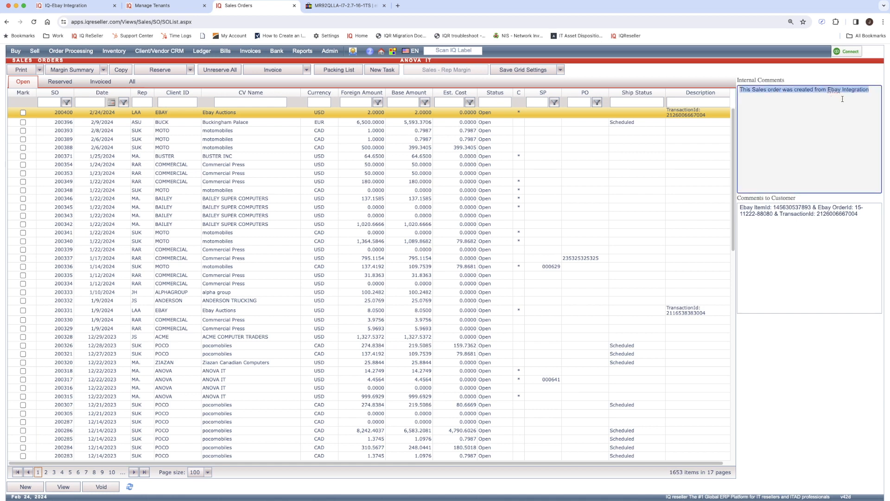
left_click_drag(740, 207, 866, 211)
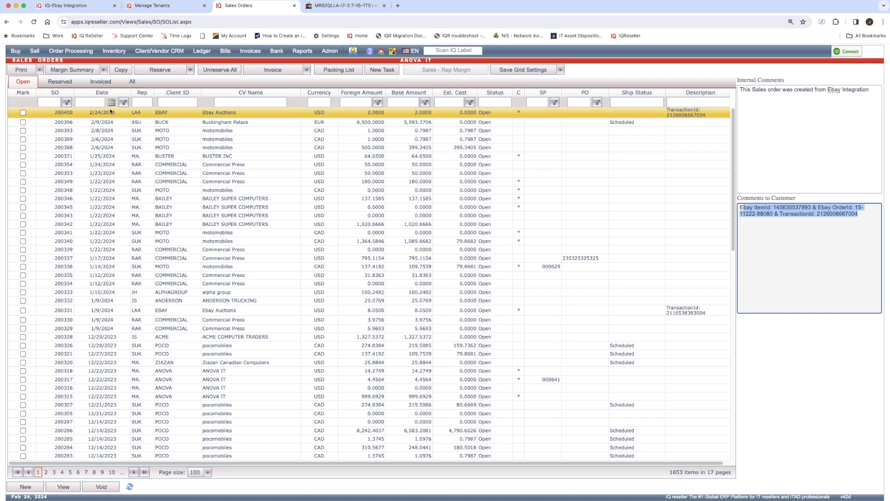
double_click(138, 115)
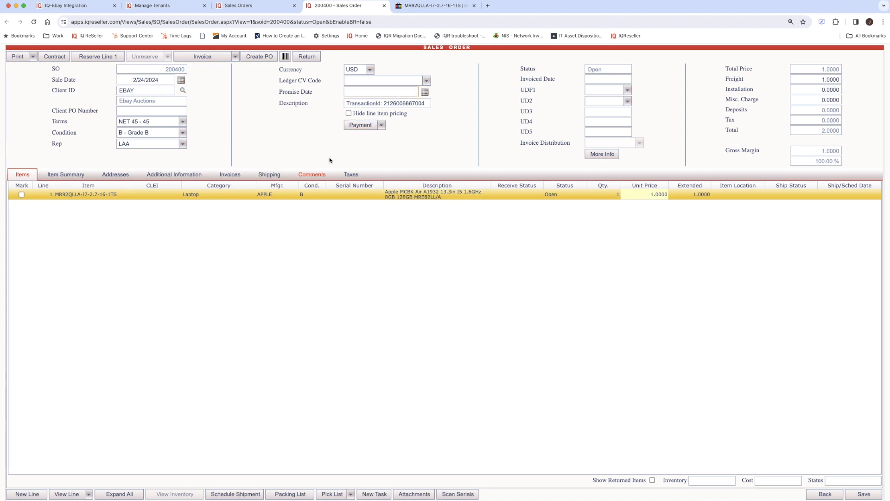
- Reserve the second available MR92QLLA-I7-2.7-16-1TS inventory unit for line 1 of the Ebay Auctions sales order
left_click(286, 57)
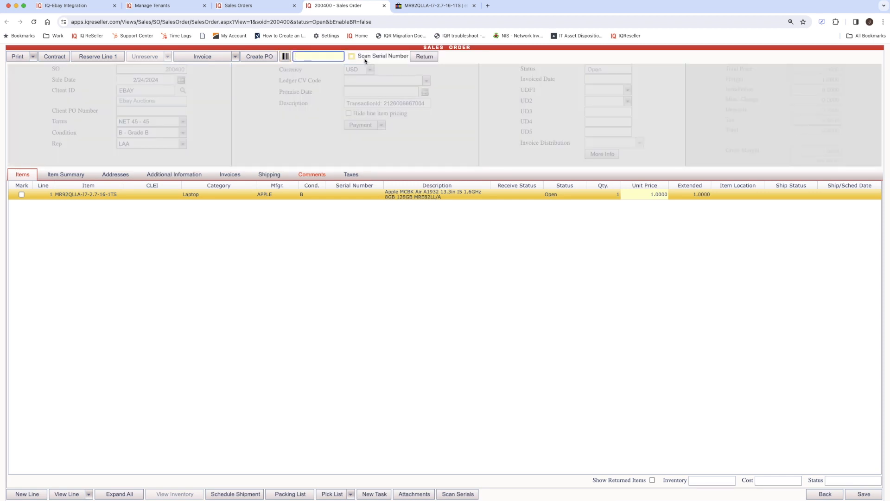
left_click(286, 58)
left_click(88, 59)
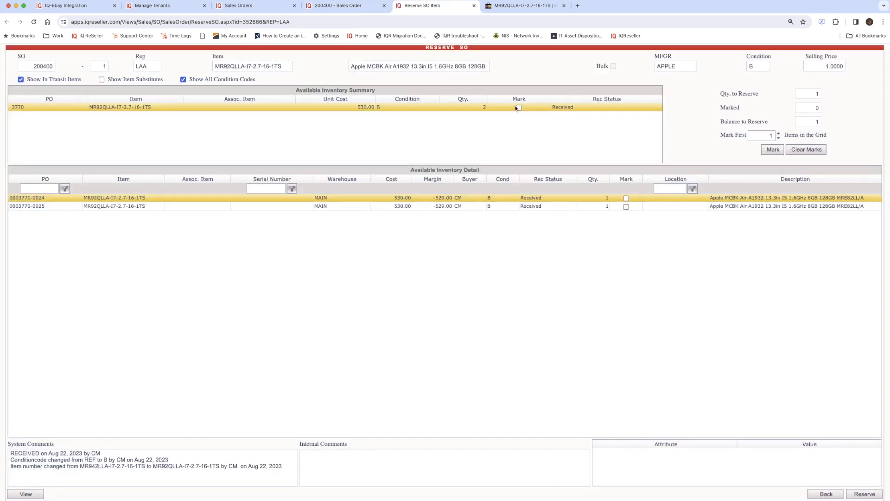
left_click(625, 207)
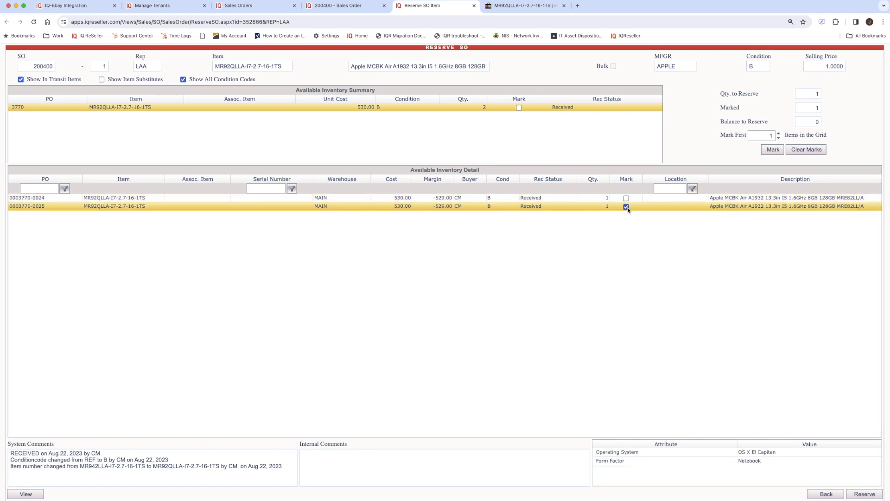
left_click(865, 494)
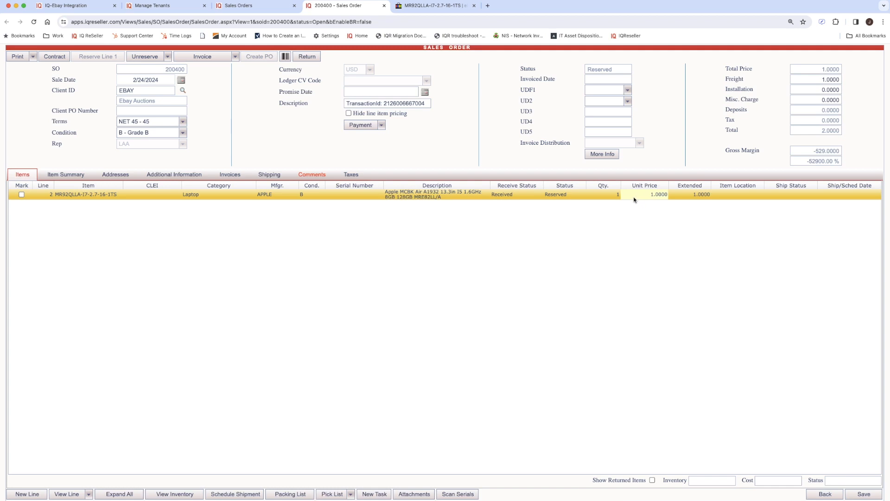
left_click(802, 80)
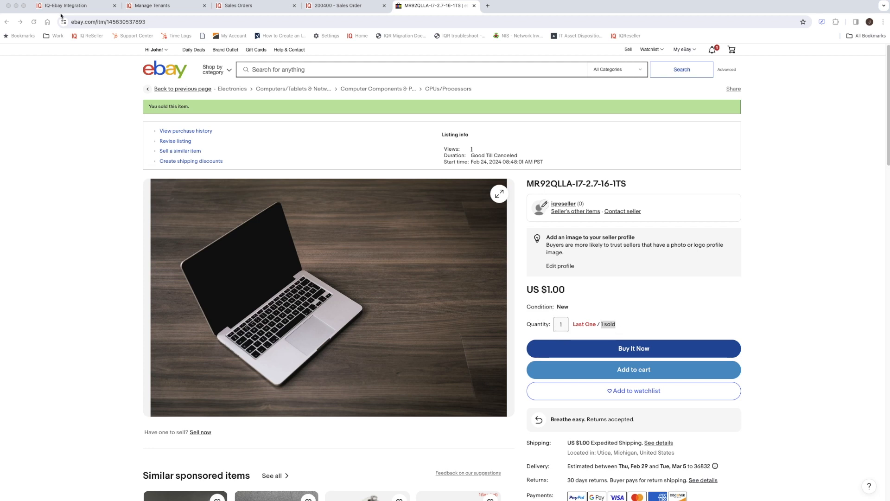
- Check the IQ-Ebay Integration items and dashboard, view the sold eBay listing, and return to the integration dashboard
left_click(77, 5)
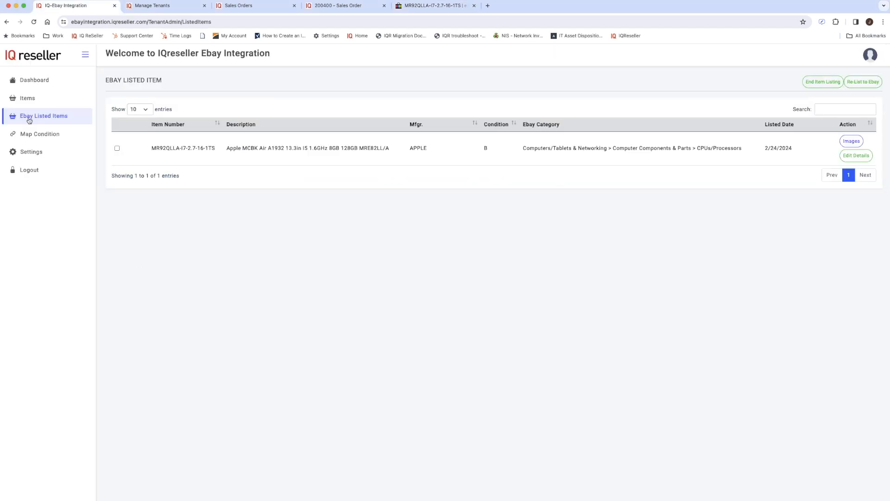
left_click(30, 97)
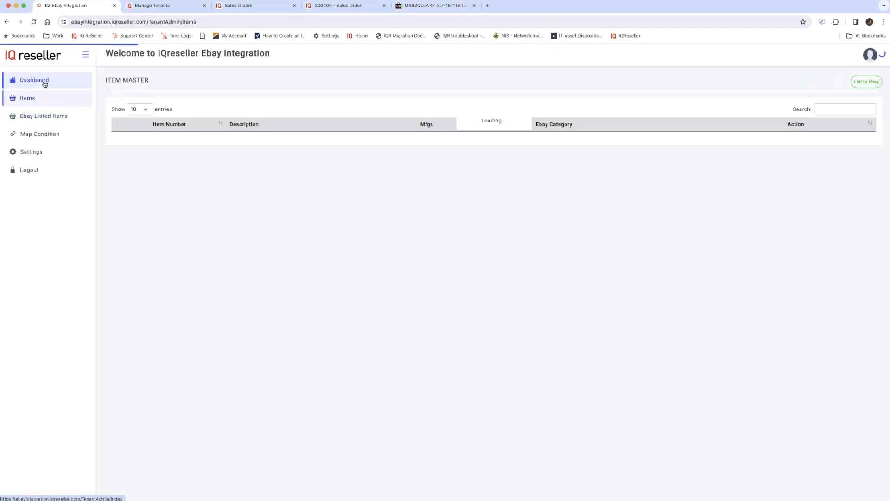
left_click(45, 81)
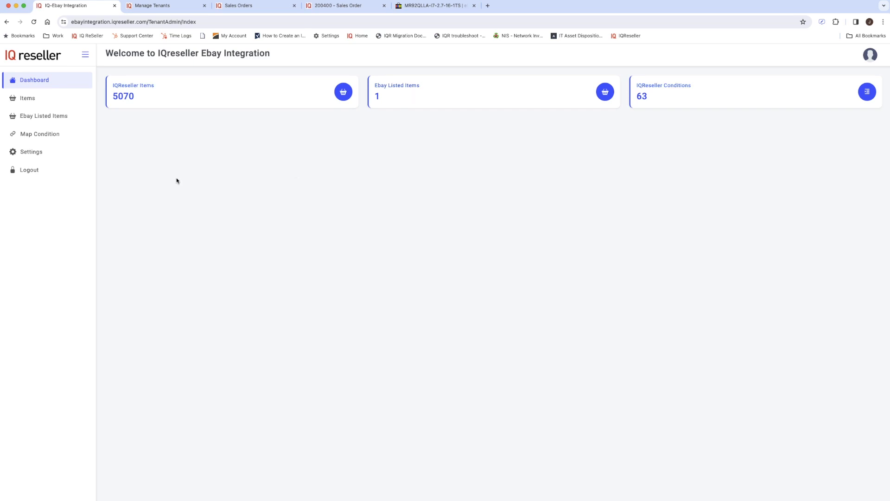
left_click(441, 9)
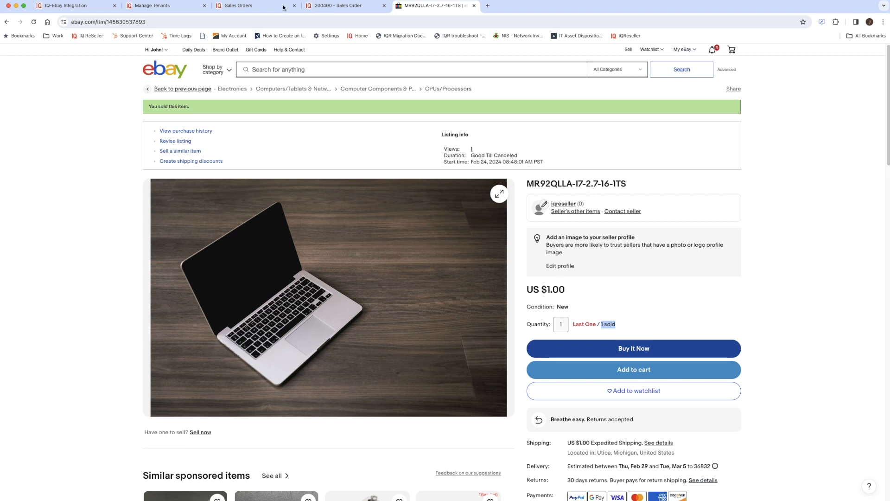
left_click(74, 5)
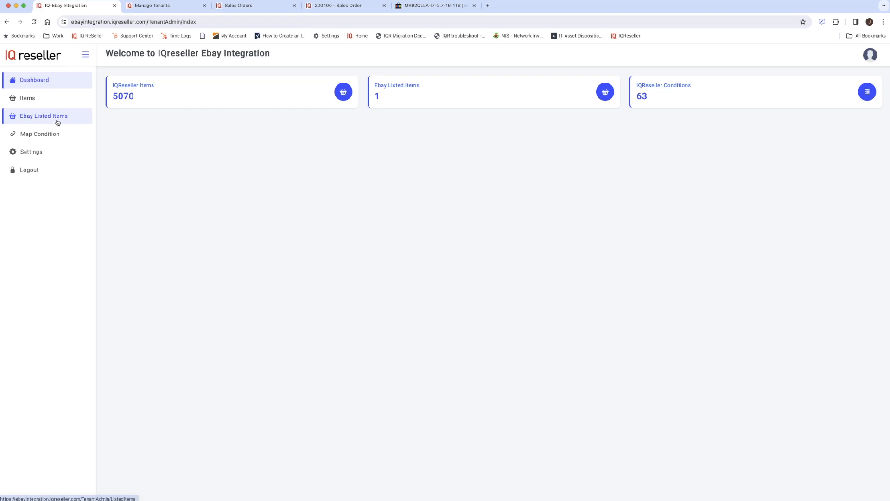